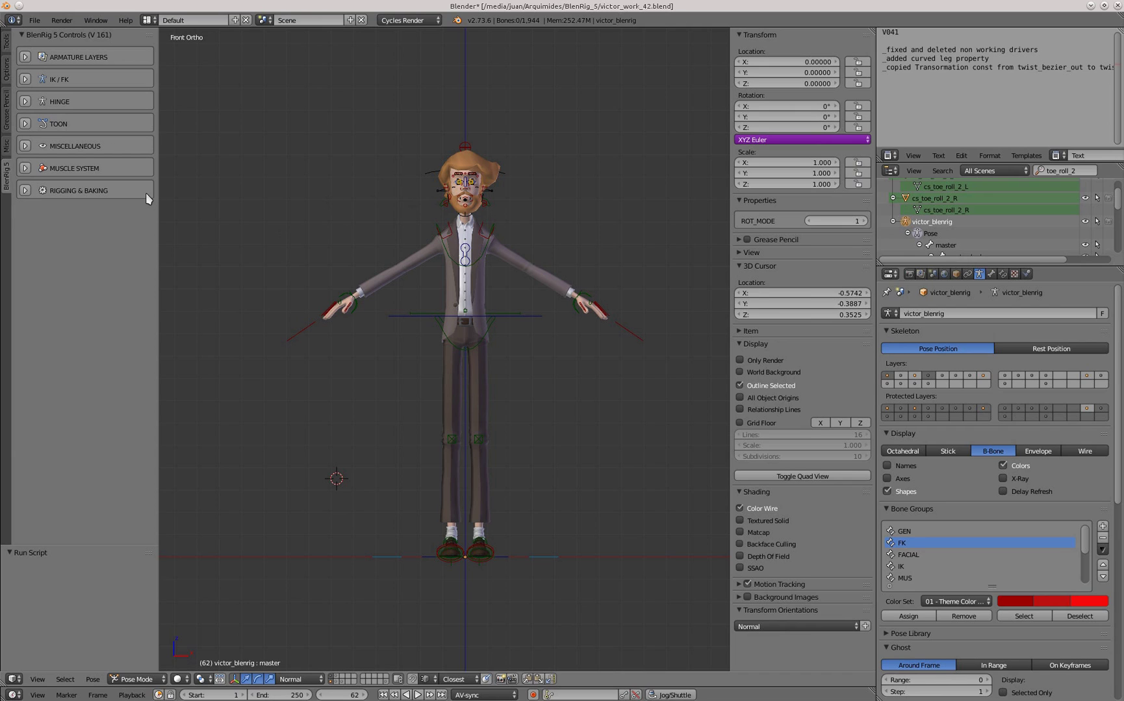
Inspect the IK/FK properties of the whole rig with and without the display-all option, then collapse the section.
{"action": "left_click", "coordinate": [26, 79]}
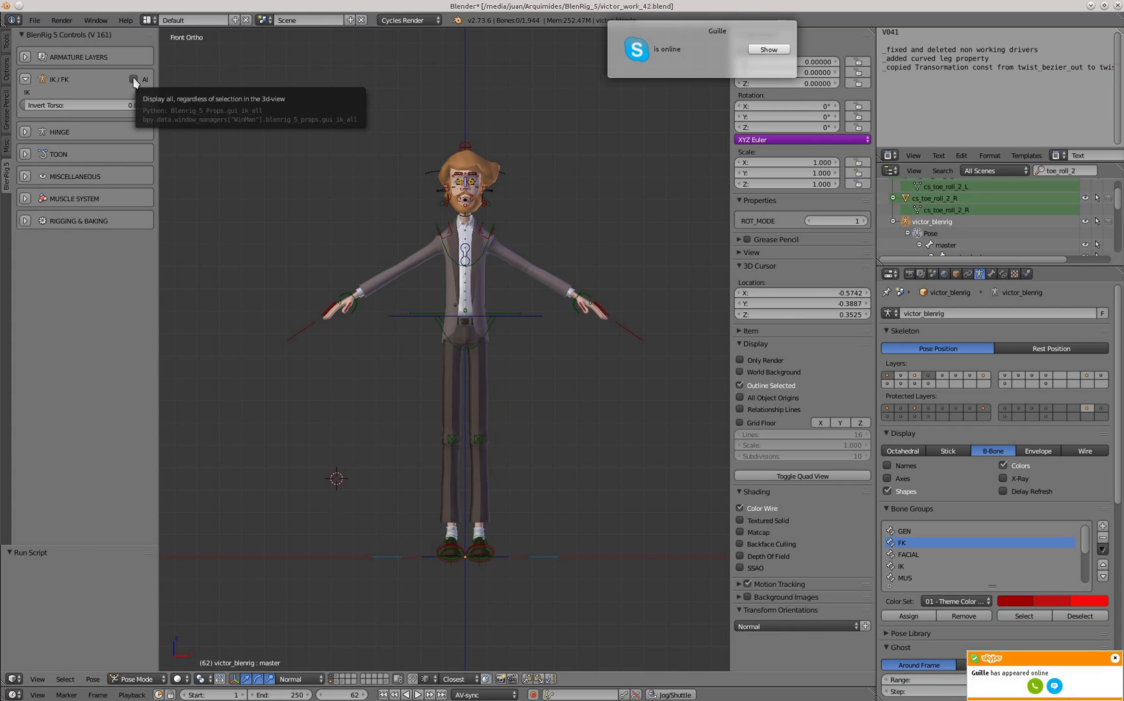
{"action": "left_click", "coordinate": [133, 79]}
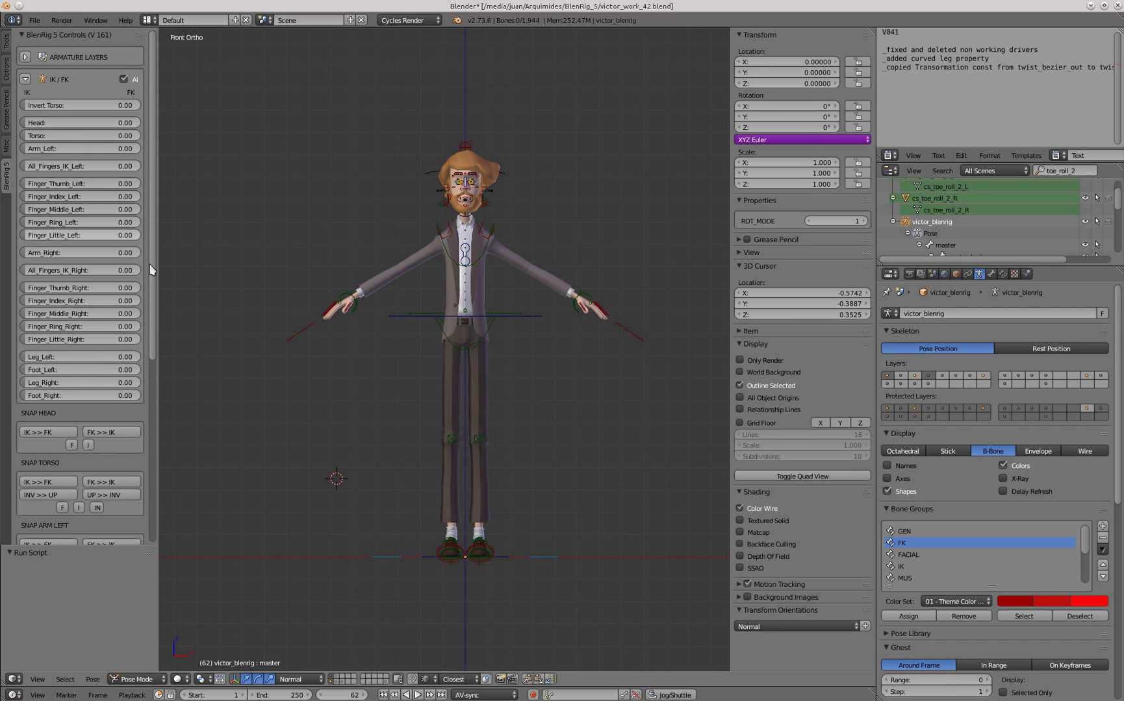
{"action": "left_click", "coordinate": [126, 81]}
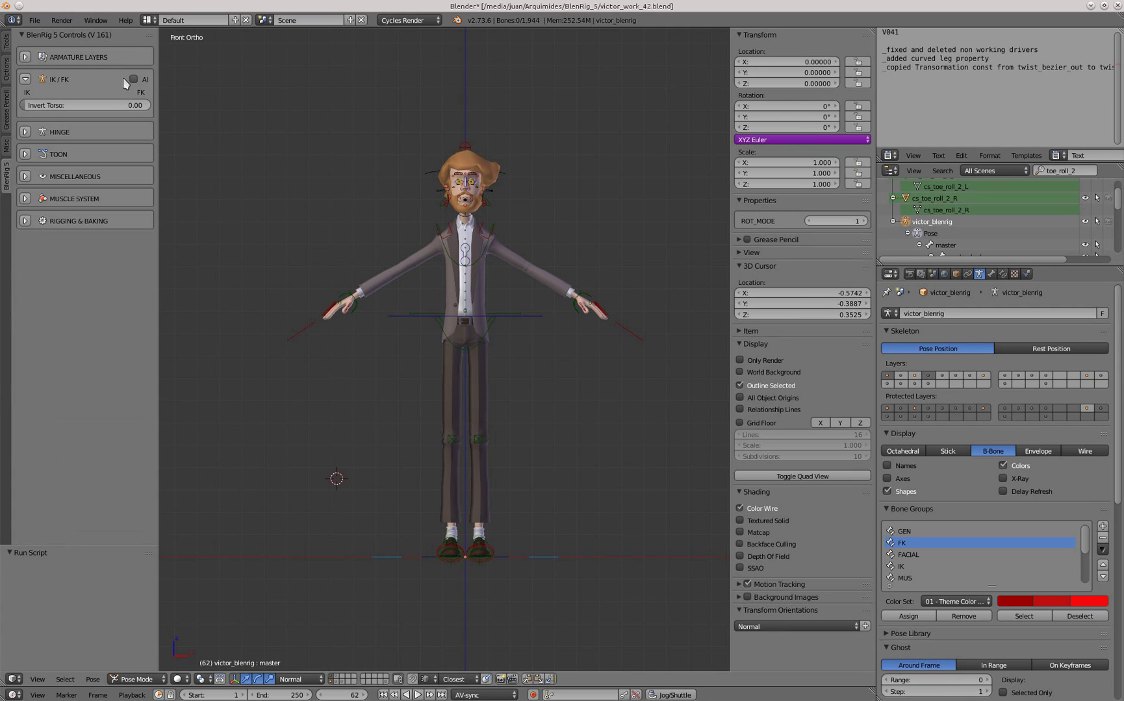
{"action": "left_click", "coordinate": [26, 79]}
Switch to the Blender window holding victor_work_43_gui.blend and deselect all bones.
{"action": "mouse_move", "coordinate": [331, 9]}
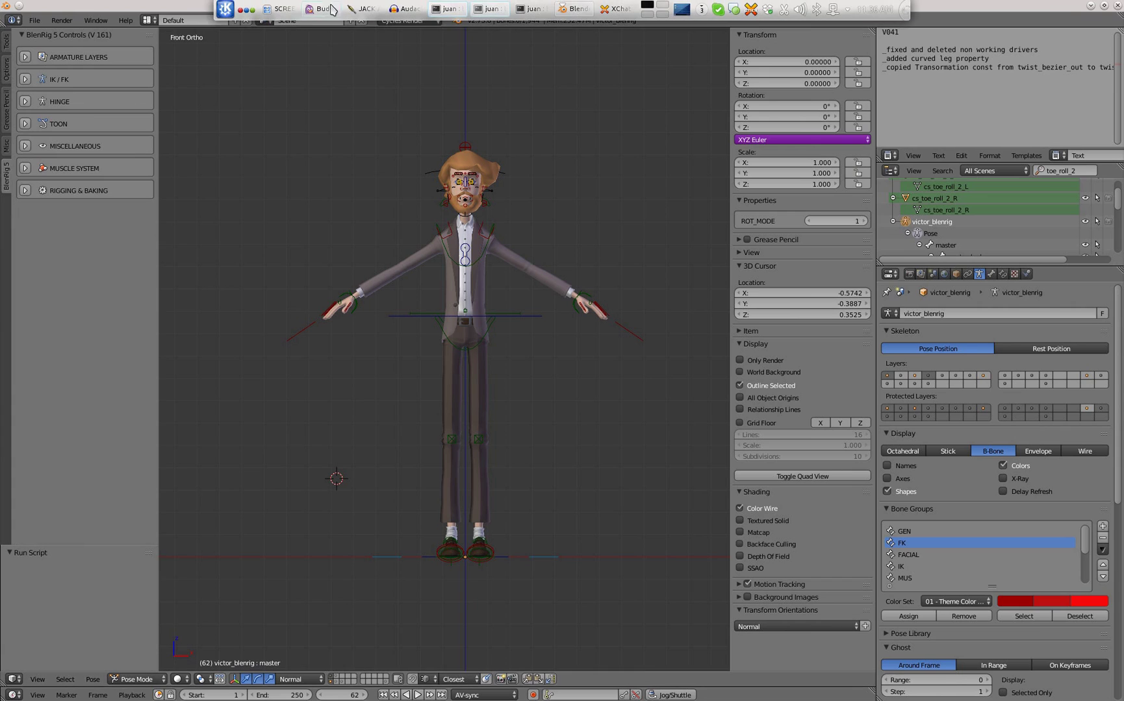
{"action": "left_click", "coordinate": [572, 8]}
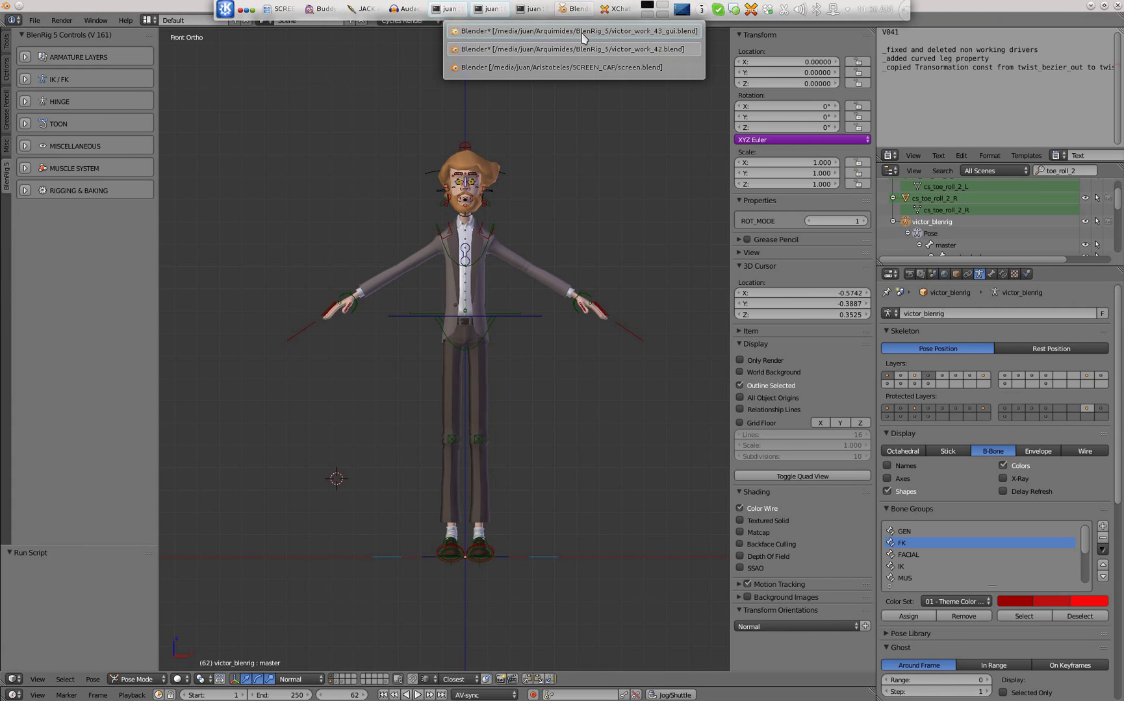
{"action": "left_click", "coordinate": [583, 38]}
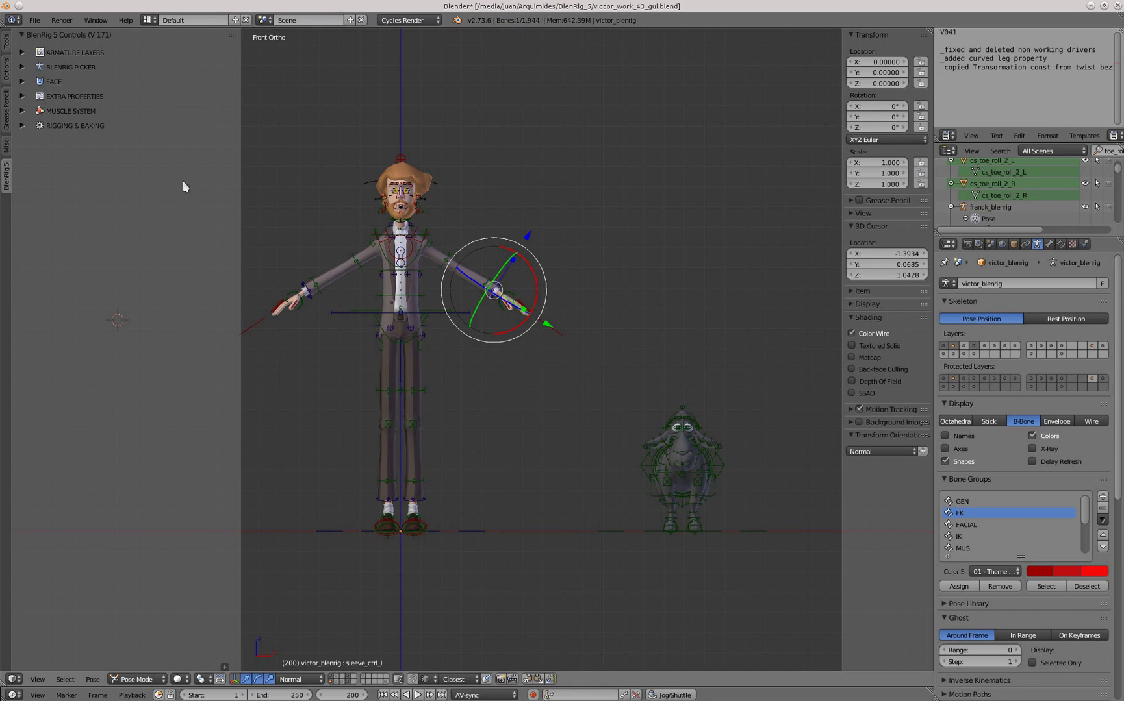
{"action": "key", "text": "a"}
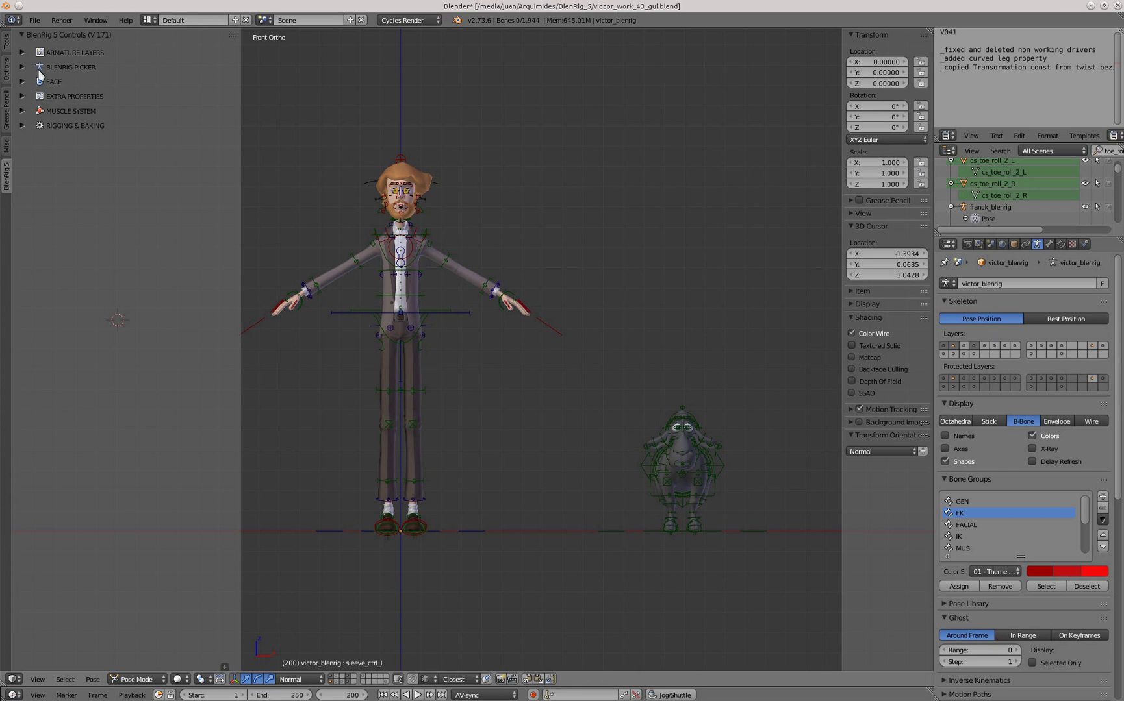
Expand the Armature Layers and BlenRig Picker sections of the BlenRig 5 controls.
{"action": "left_click", "coordinate": [24, 56]}
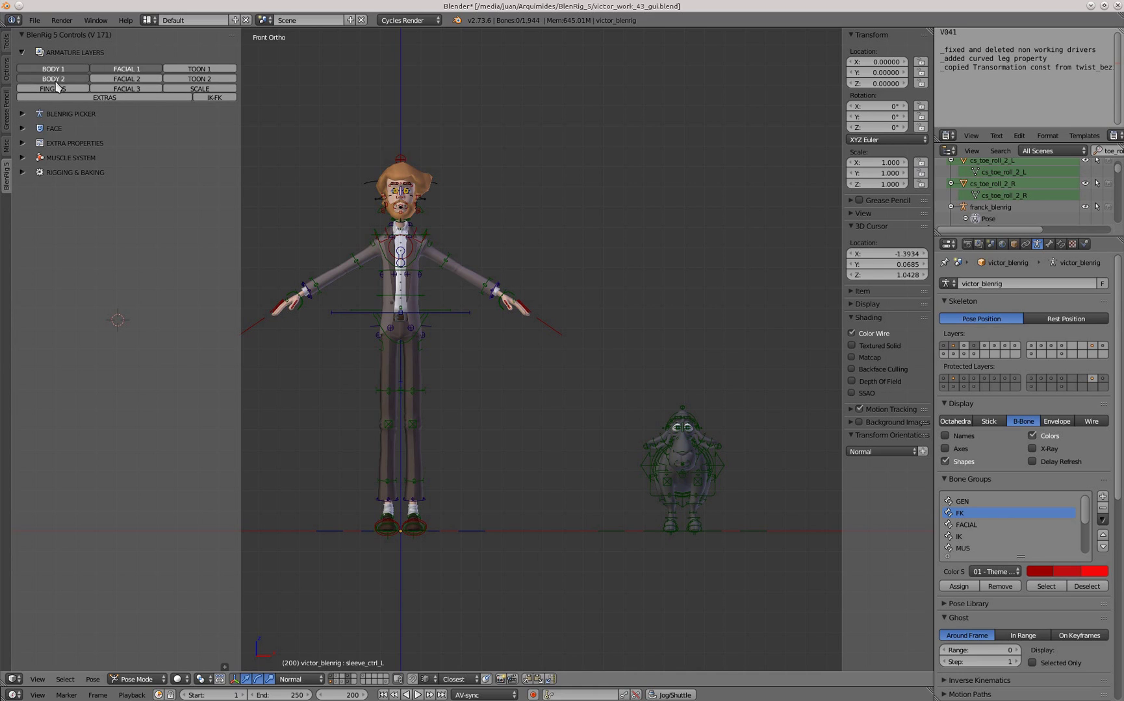
{"action": "left_click", "coordinate": [23, 55]}
{"action": "left_click", "coordinate": [24, 55]}
{"action": "left_click", "coordinate": [23, 115]}
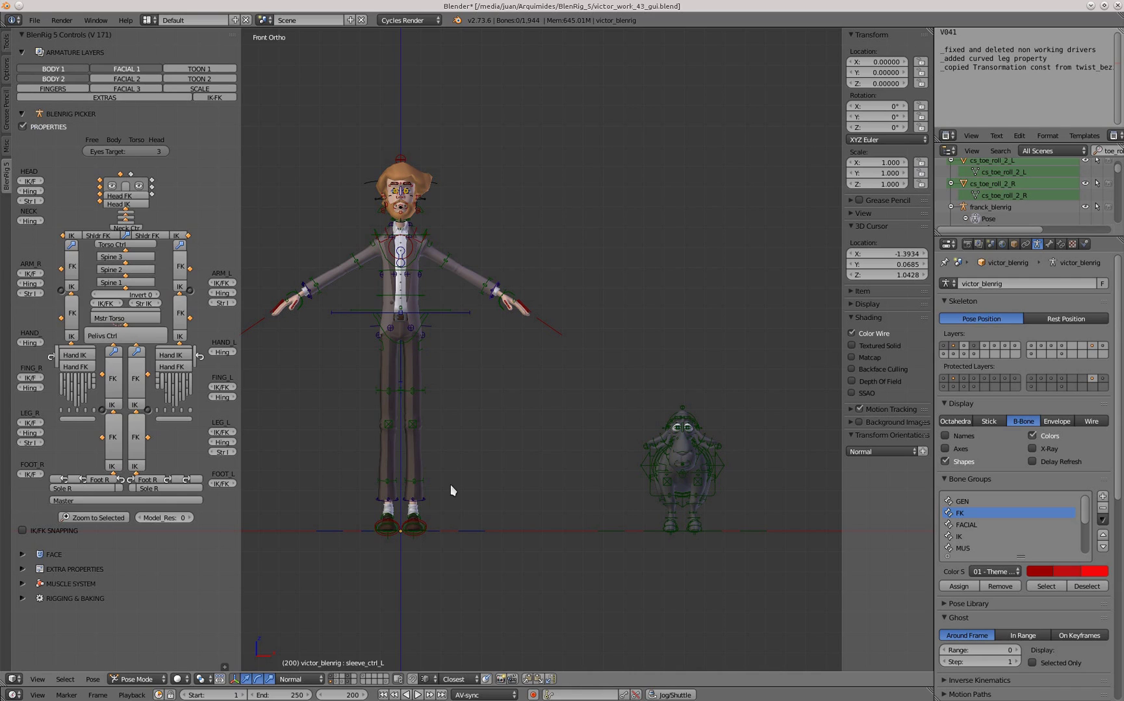
Select the human character's master bone at his feet.
{"action": "scroll", "coordinate": [446, 391], "scroll_direction": "down", "scroll_amount": 1}
{"action": "scroll", "coordinate": [408, 384], "scroll_direction": "up", "scroll_amount": 1}
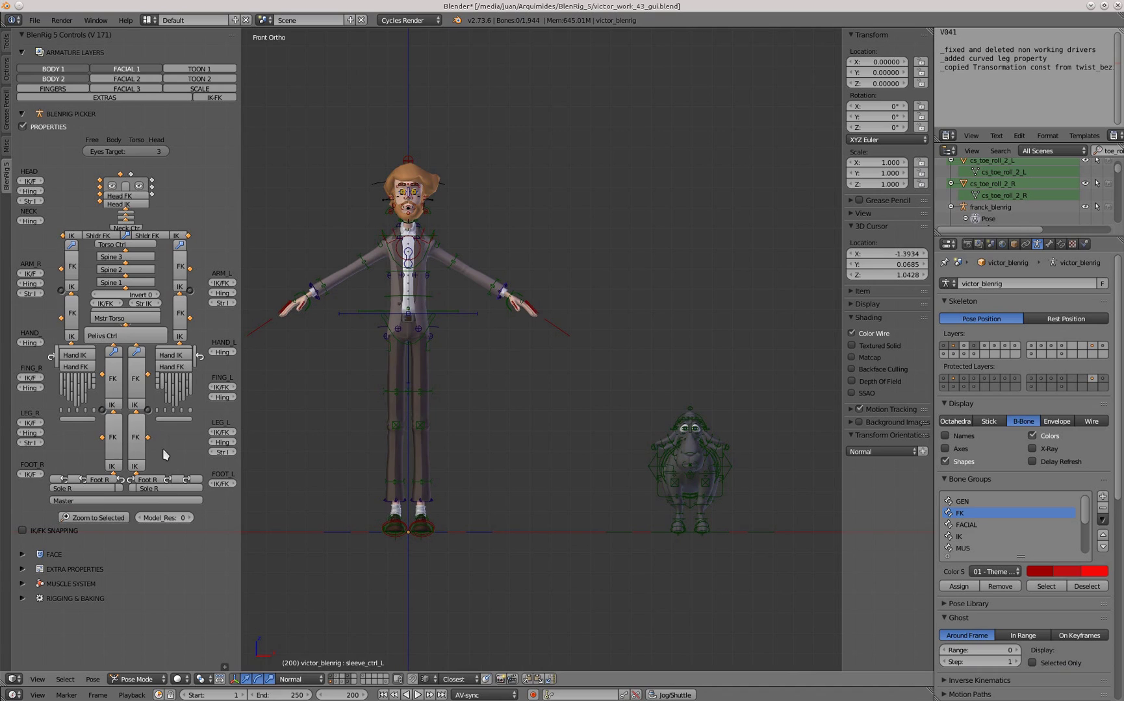
{"action": "middle_click_drag", "start_coordinate": [414, 320], "coordinate": [475, 547]}
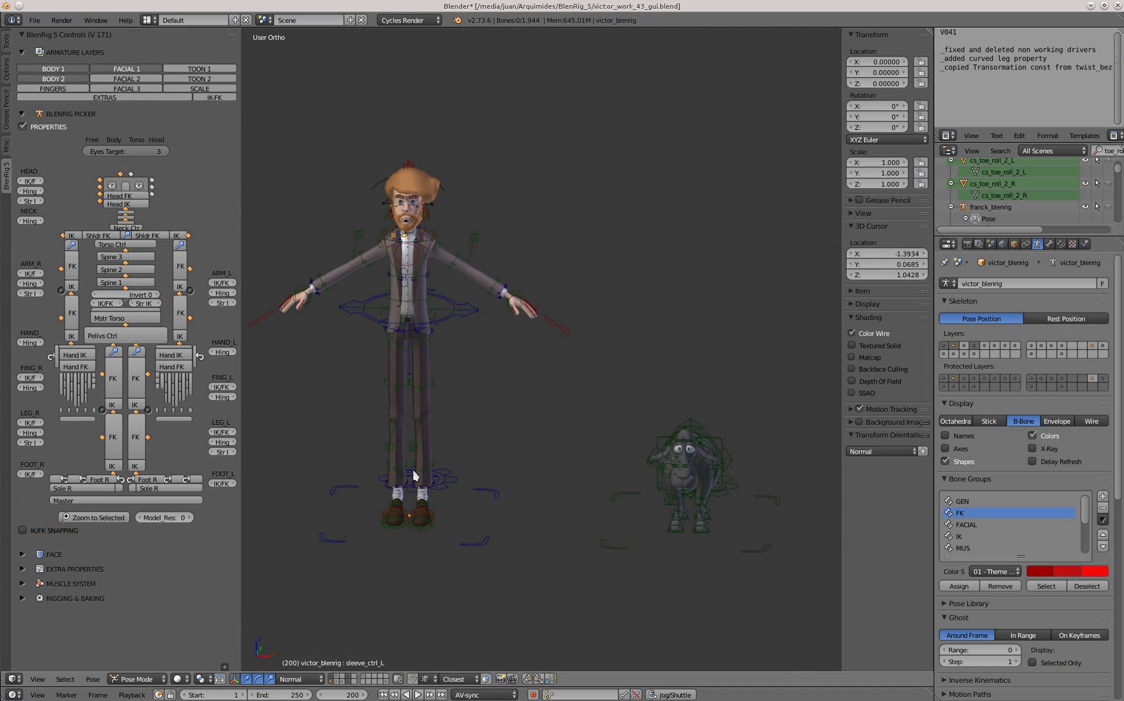
{"action": "right_click", "coordinate": [480, 546]}
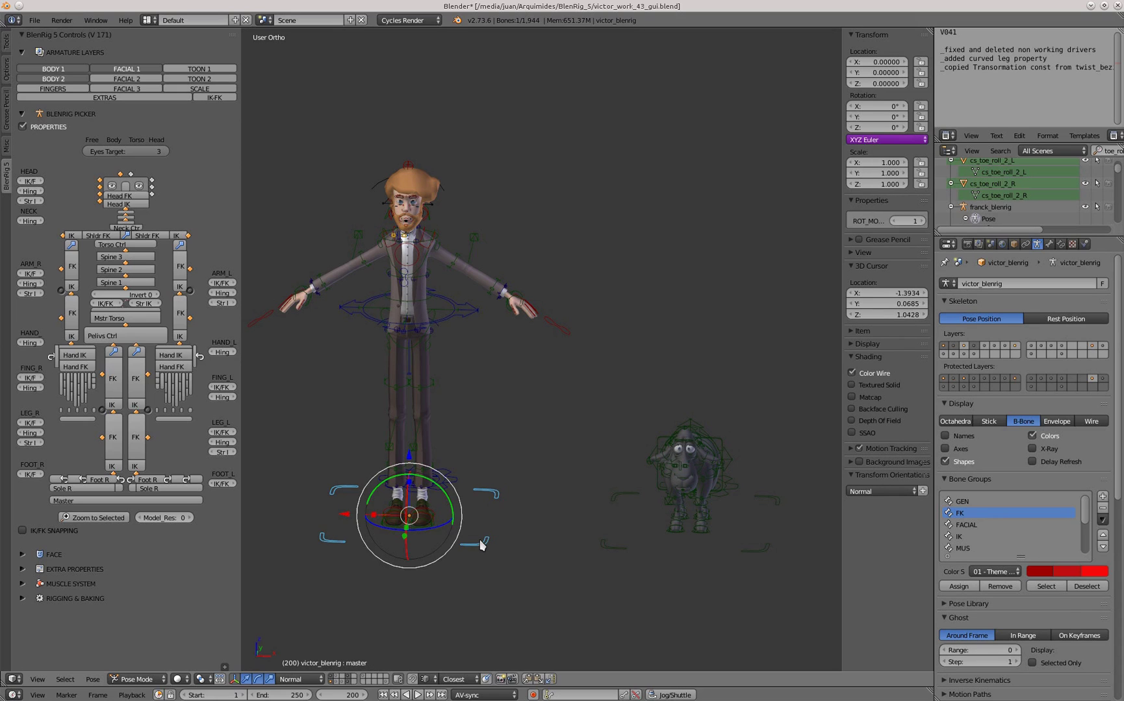
Compare the picker layouts of the two rigs by alternating between the sheep's and the human's master bones, ending on the human.
{"action": "right_click", "coordinate": [614, 548]}
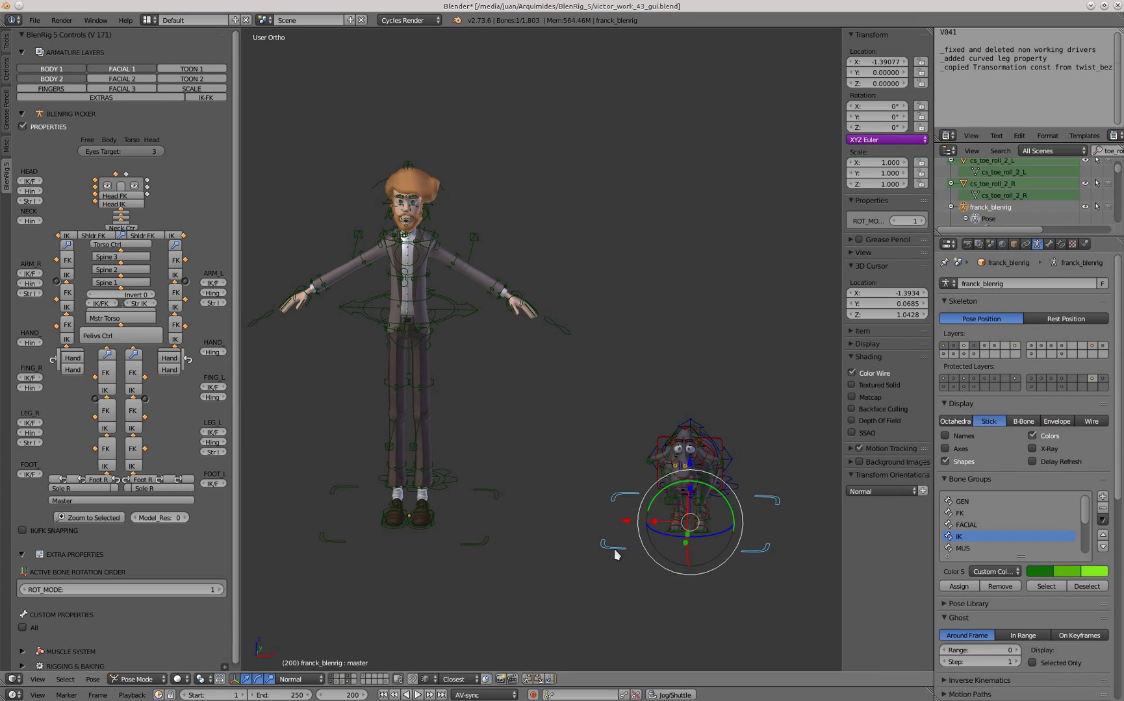
{"action": "right_click", "coordinate": [478, 544]}
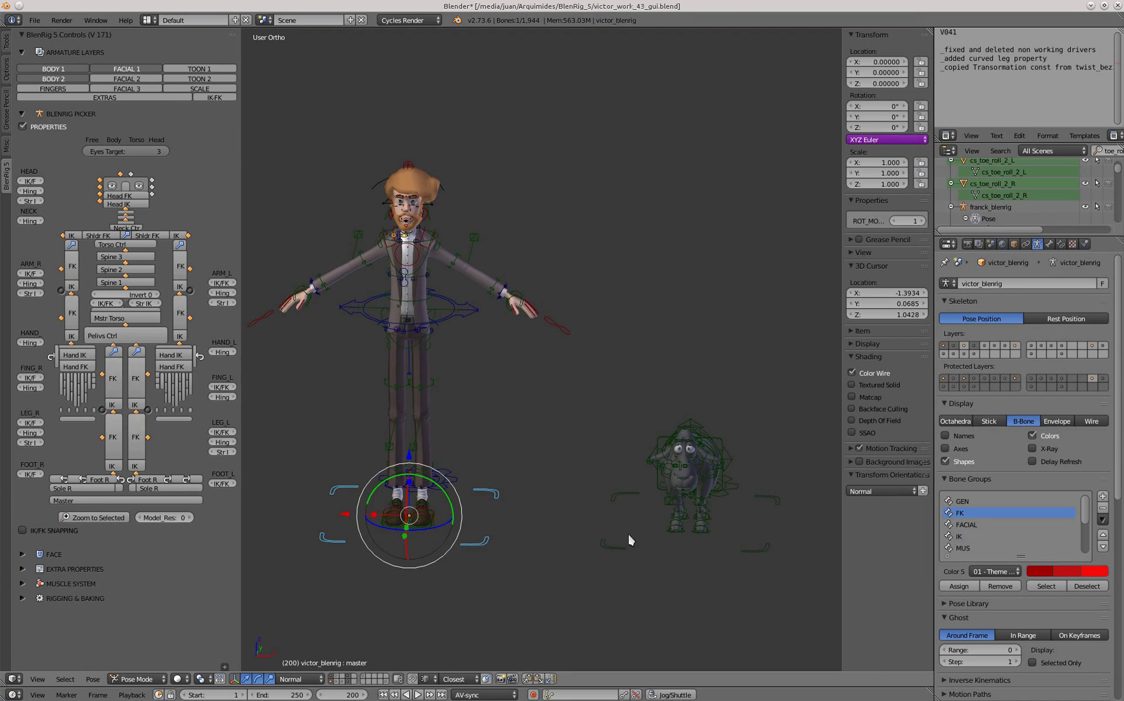
{"action": "right_click", "coordinate": [613, 552]}
{"action": "right_click", "coordinate": [483, 536]}
{"action": "right_click", "coordinate": [607, 552]}
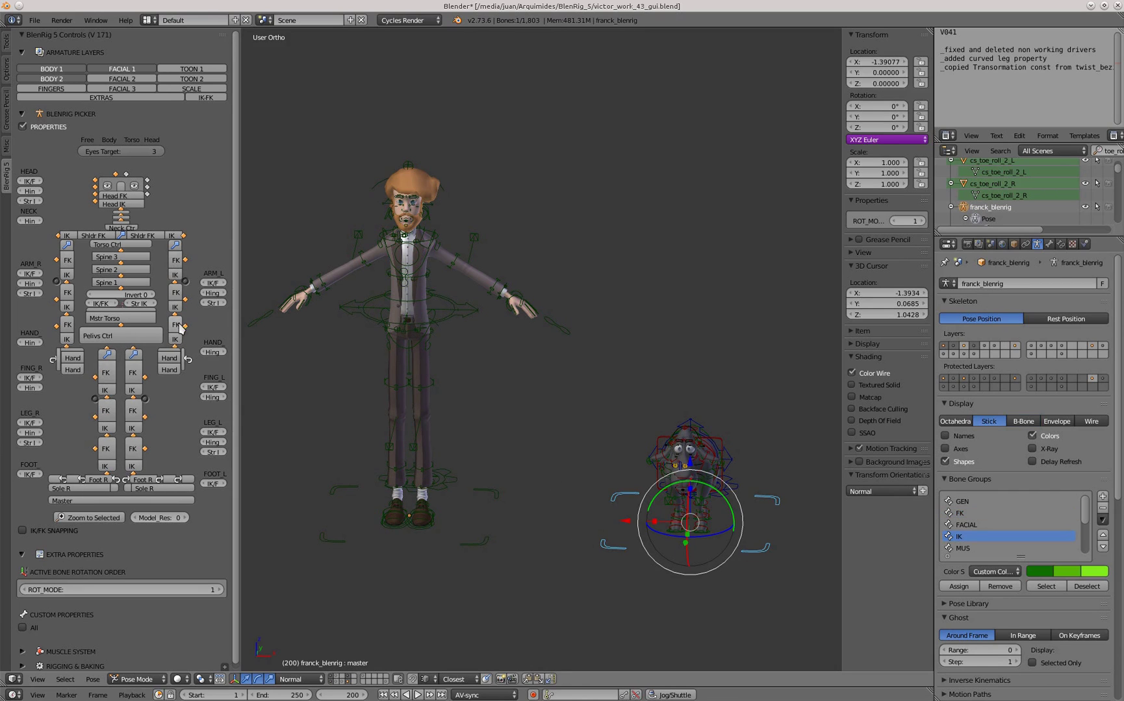
{"action": "key", "text": "ctrl+z"}
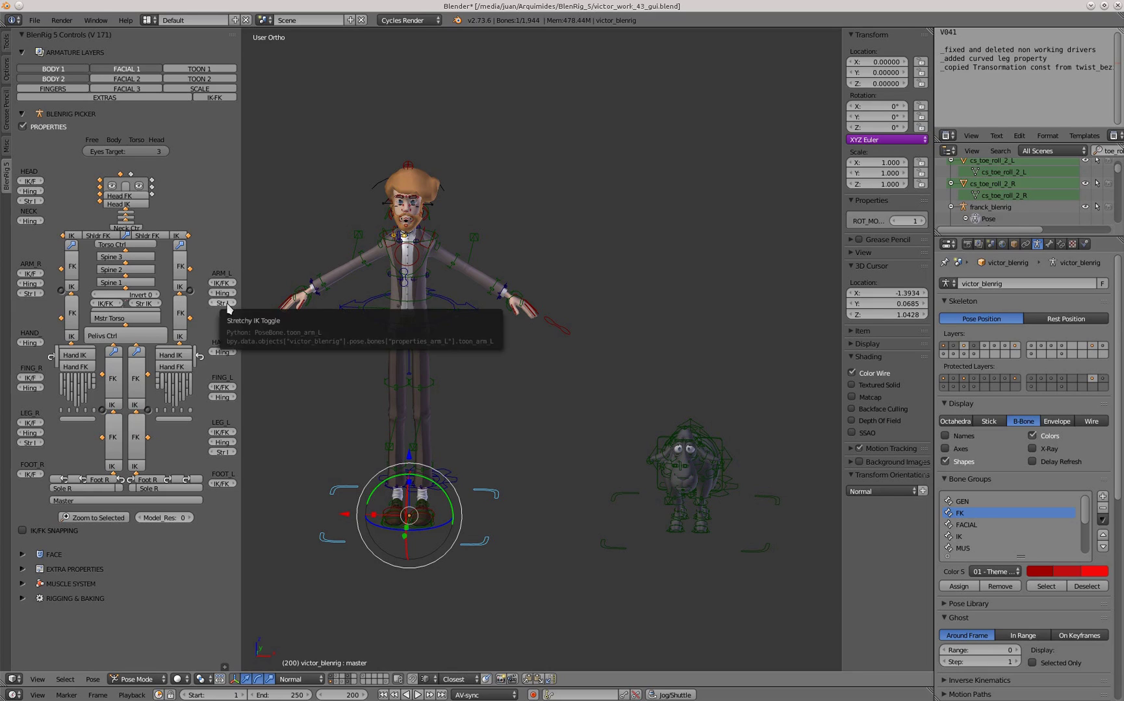
Compare the picker with its properties shown and hidden at wider and narrower widths of the BlenRig controls.
{"action": "left_click_drag", "start_coordinate": [241, 311], "coordinate": [272, 312]}
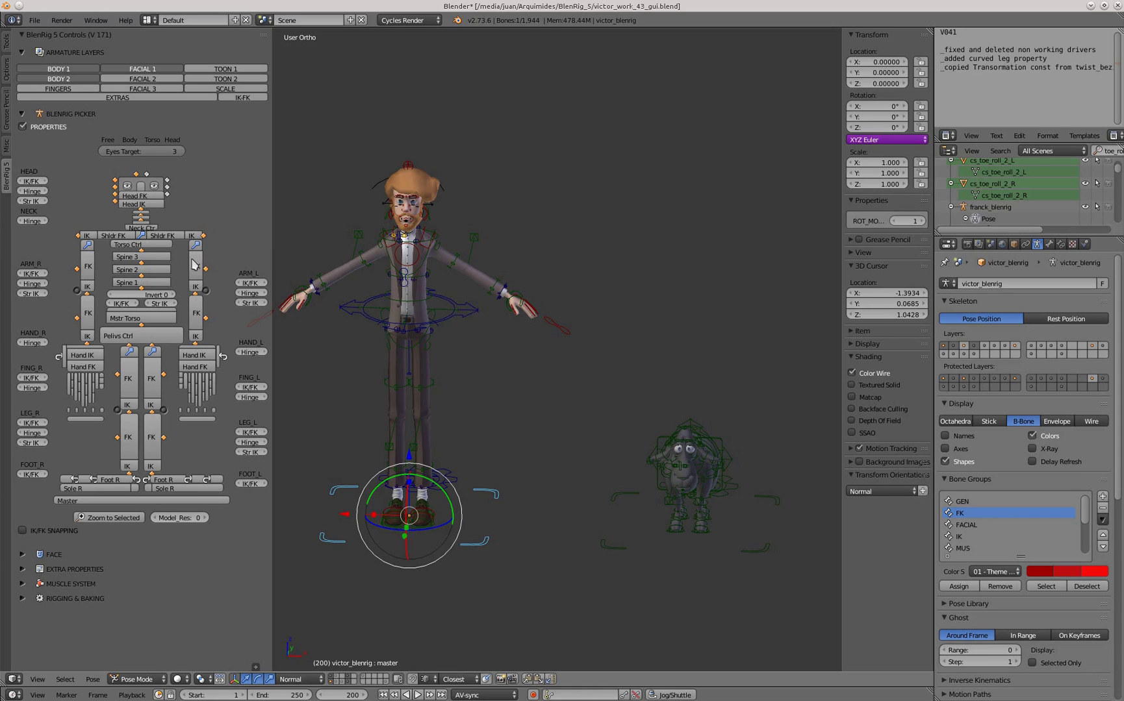
{"action": "left_click", "coordinate": [23, 127]}
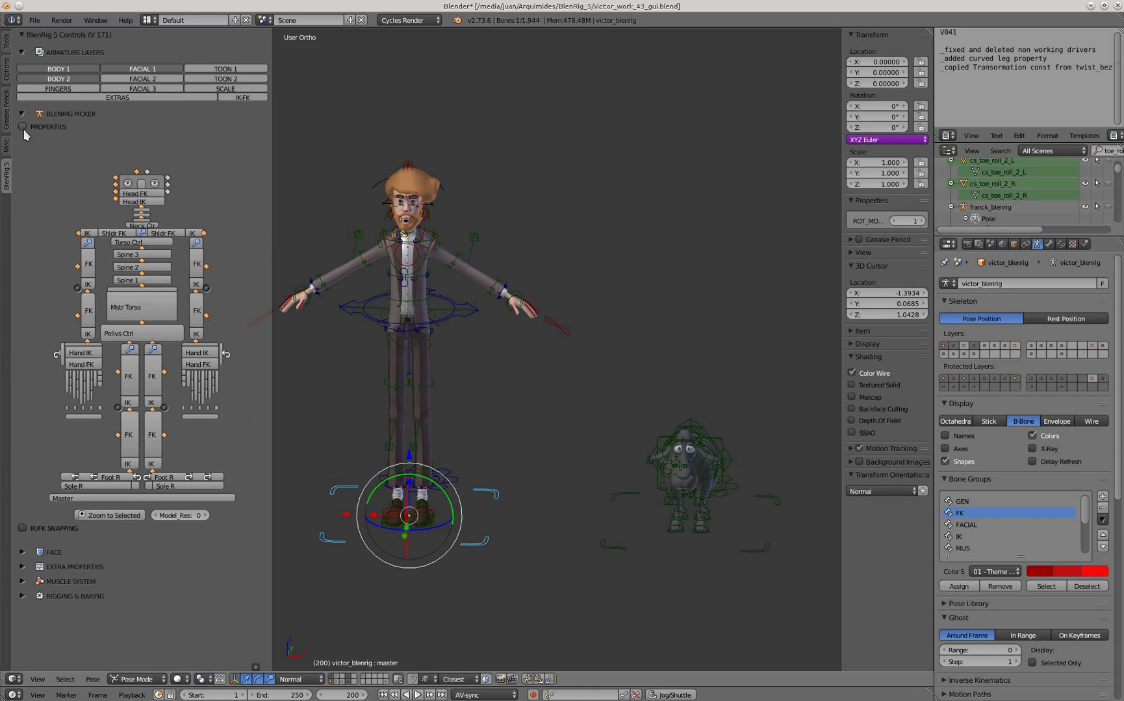
{"action": "left_click", "coordinate": [23, 127]}
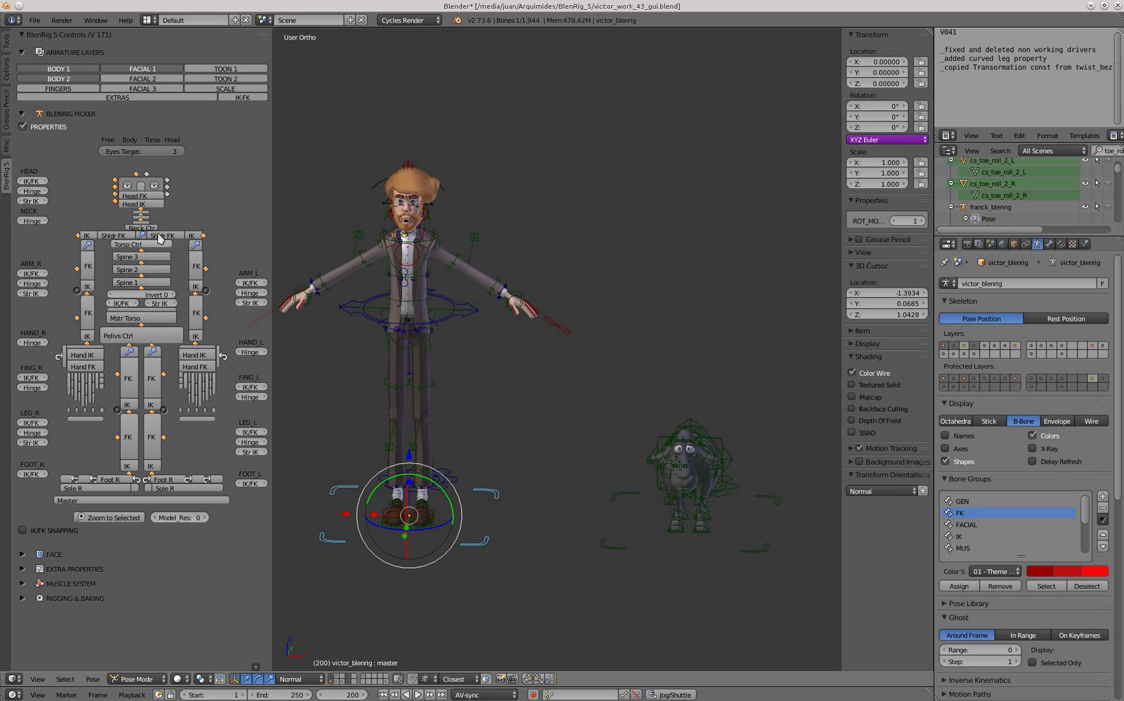
{"action": "left_click", "coordinate": [27, 124]}
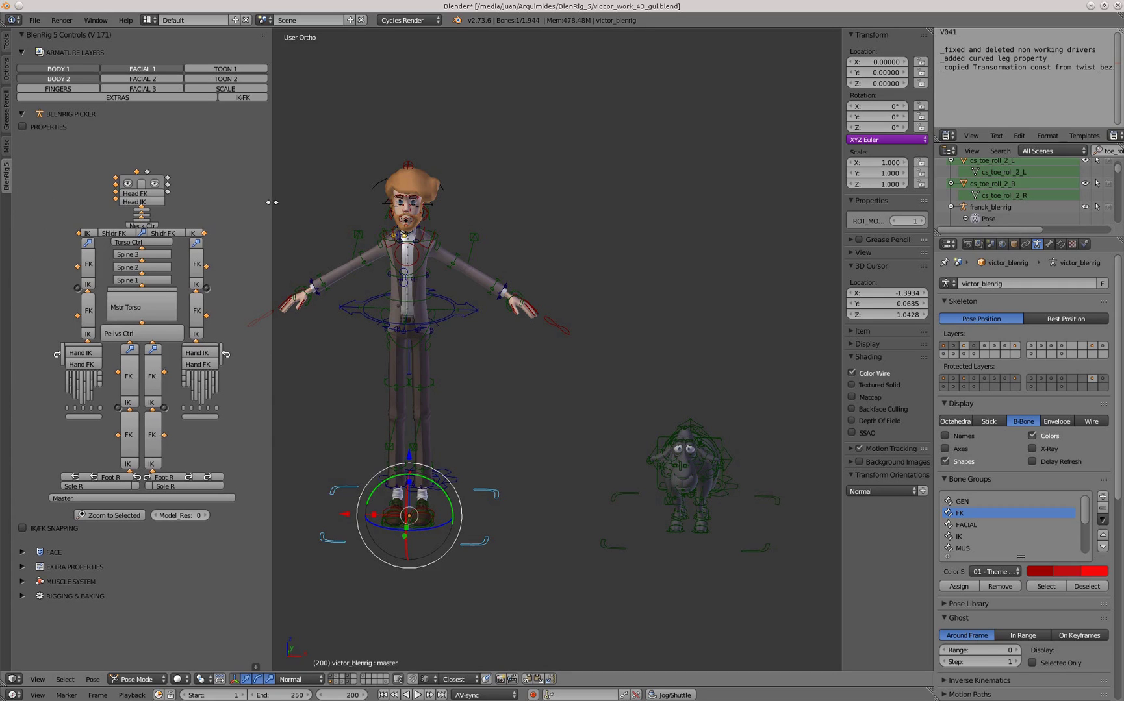
{"action": "left_click_drag", "start_coordinate": [270, 201], "coordinate": [189, 203]}
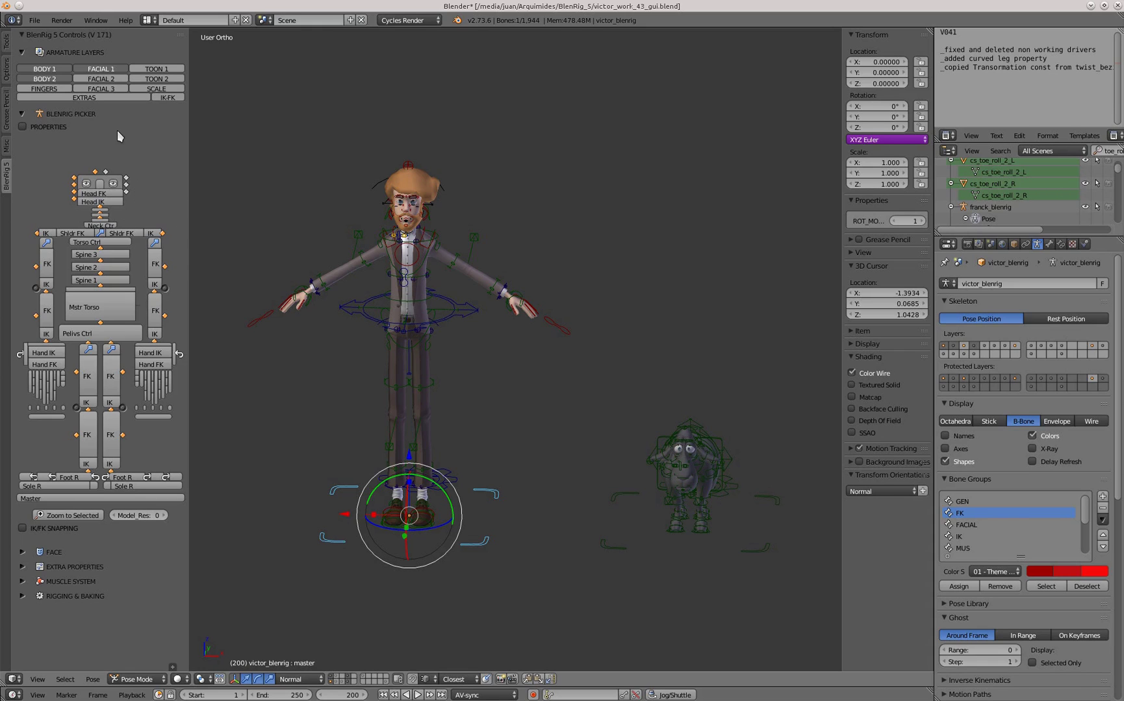
{"action": "left_click", "coordinate": [26, 127]}
{"action": "left_click_drag", "start_coordinate": [189, 150], "coordinate": [276, 156]}
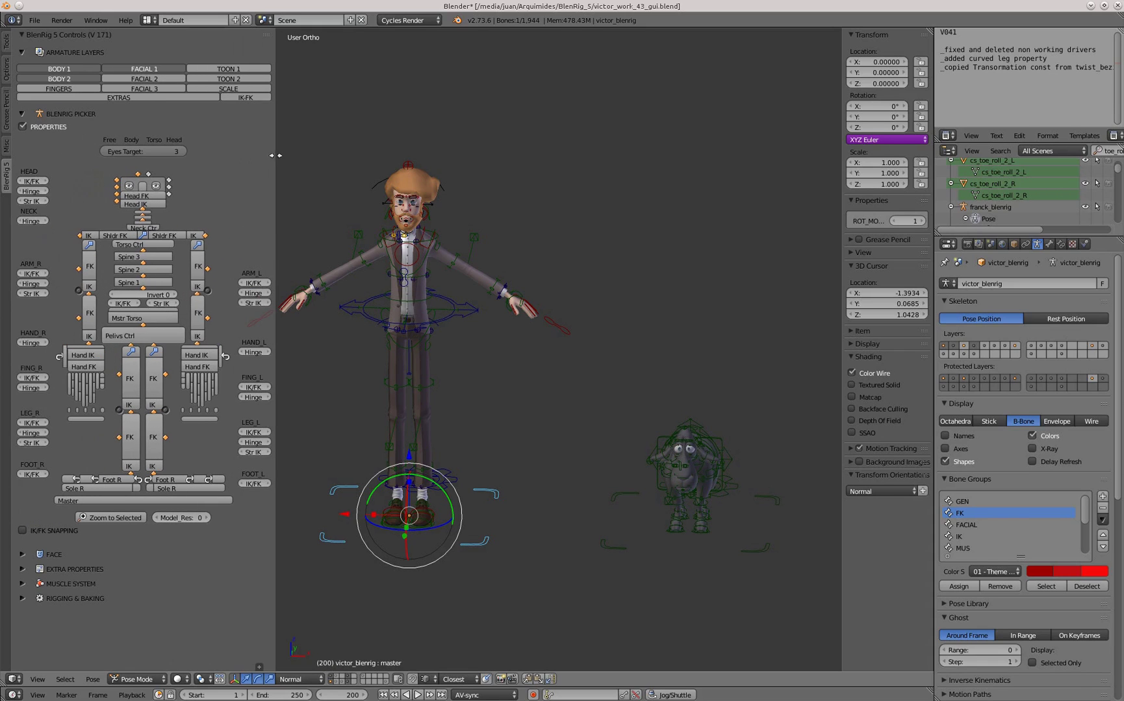
Hide the picker's properties and narrow the BlenRig controls area around the body layout.
{"action": "left_click", "coordinate": [28, 130]}
{"action": "left_click_drag", "start_coordinate": [276, 199], "coordinate": [215, 201]}
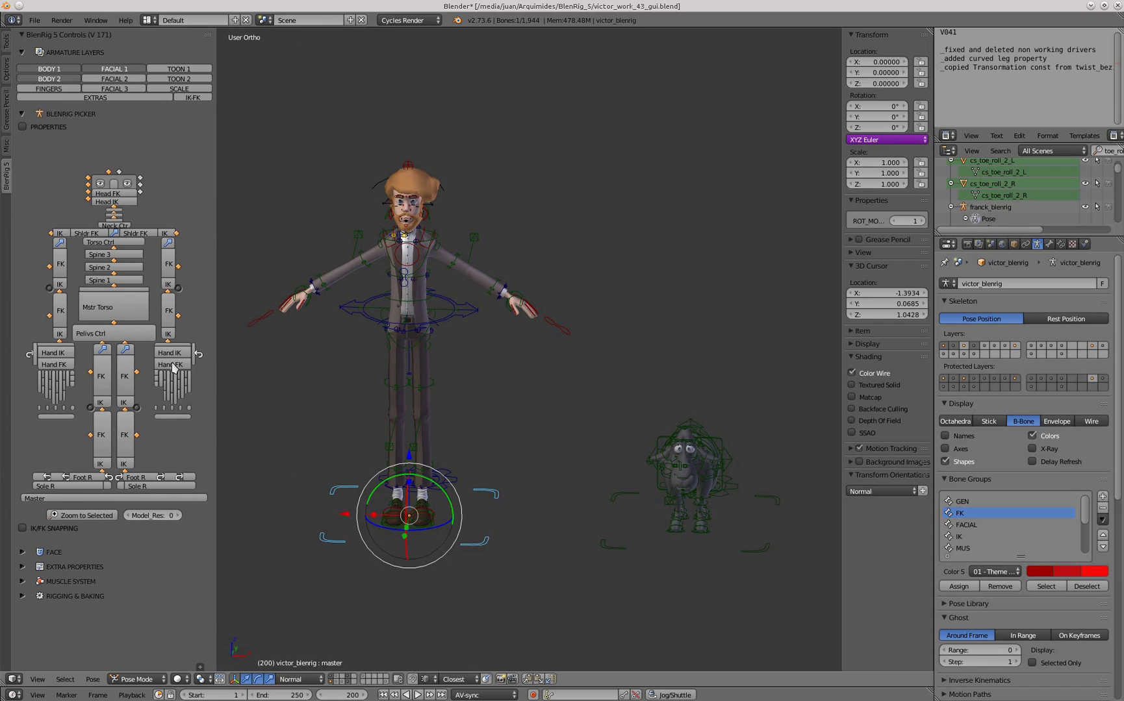
Inspect the Face, Rigging & Baking and Muscle System sections one after another, collapsing each again.
{"action": "left_click", "coordinate": [23, 553]}
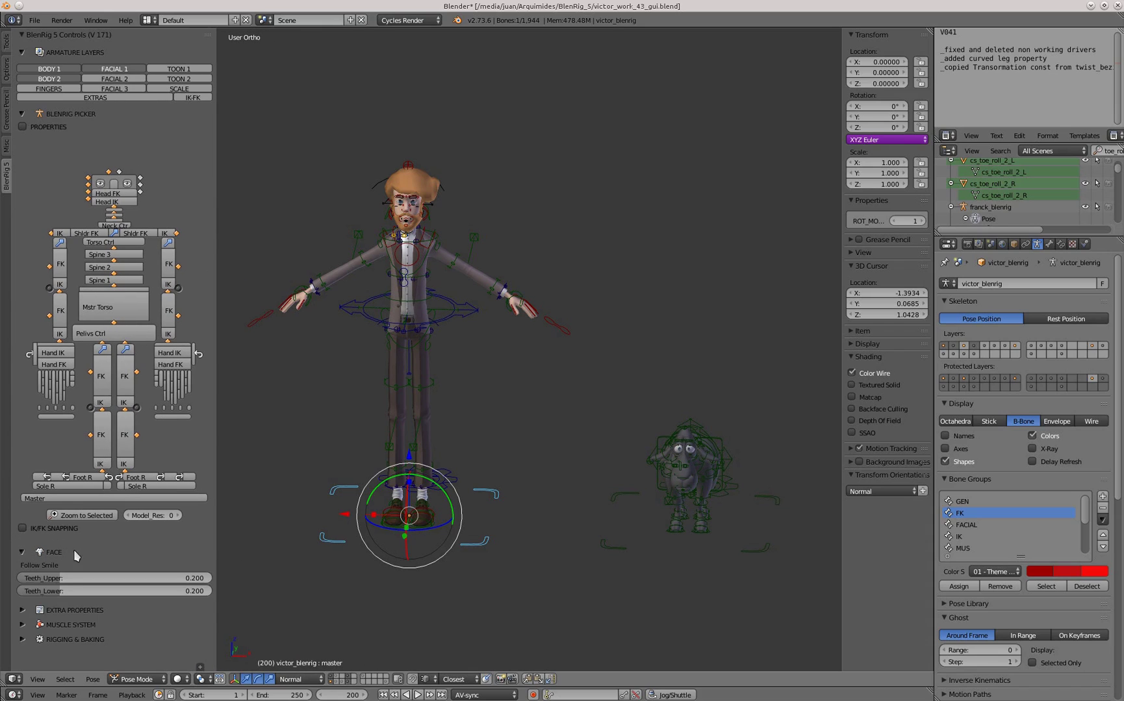
{"action": "left_click", "coordinate": [23, 552]}
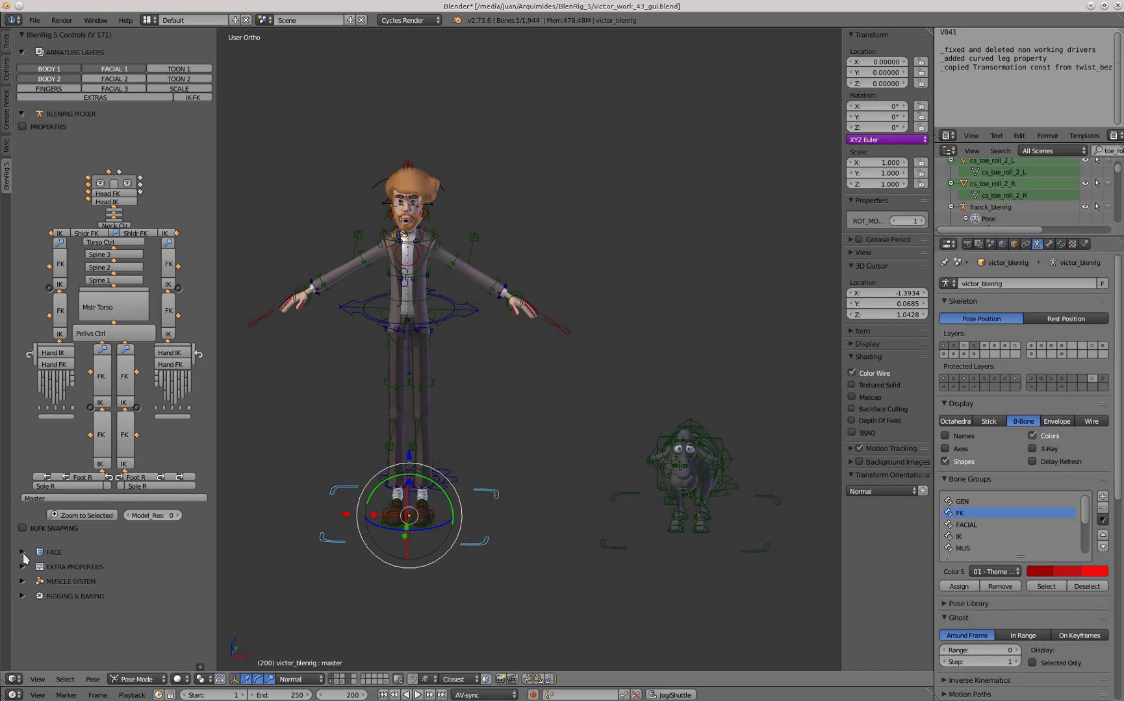
{"action": "left_click", "coordinate": [23, 596]}
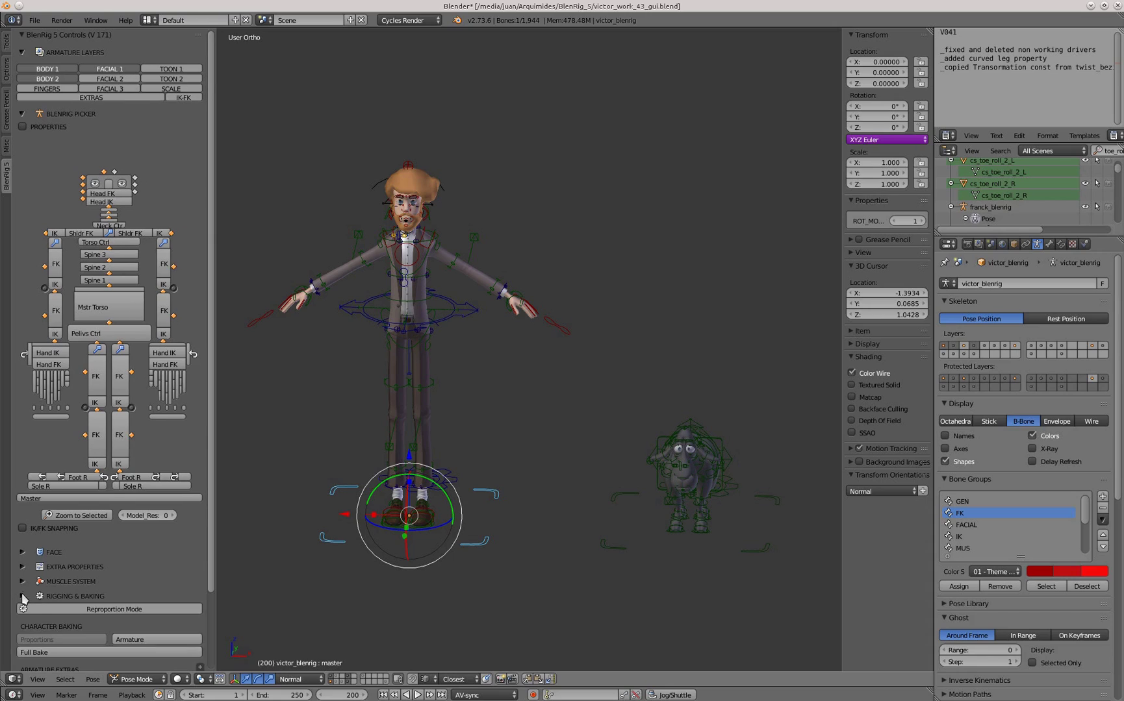
{"action": "left_click", "coordinate": [23, 595]}
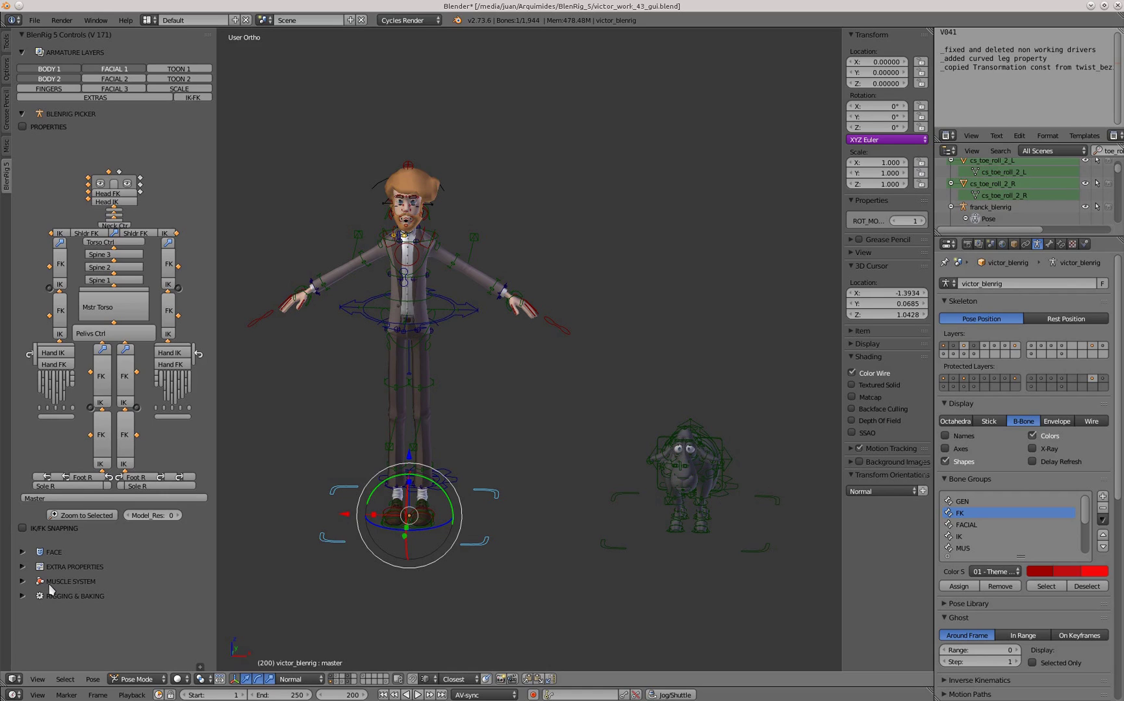
{"action": "left_click", "coordinate": [26, 582]}
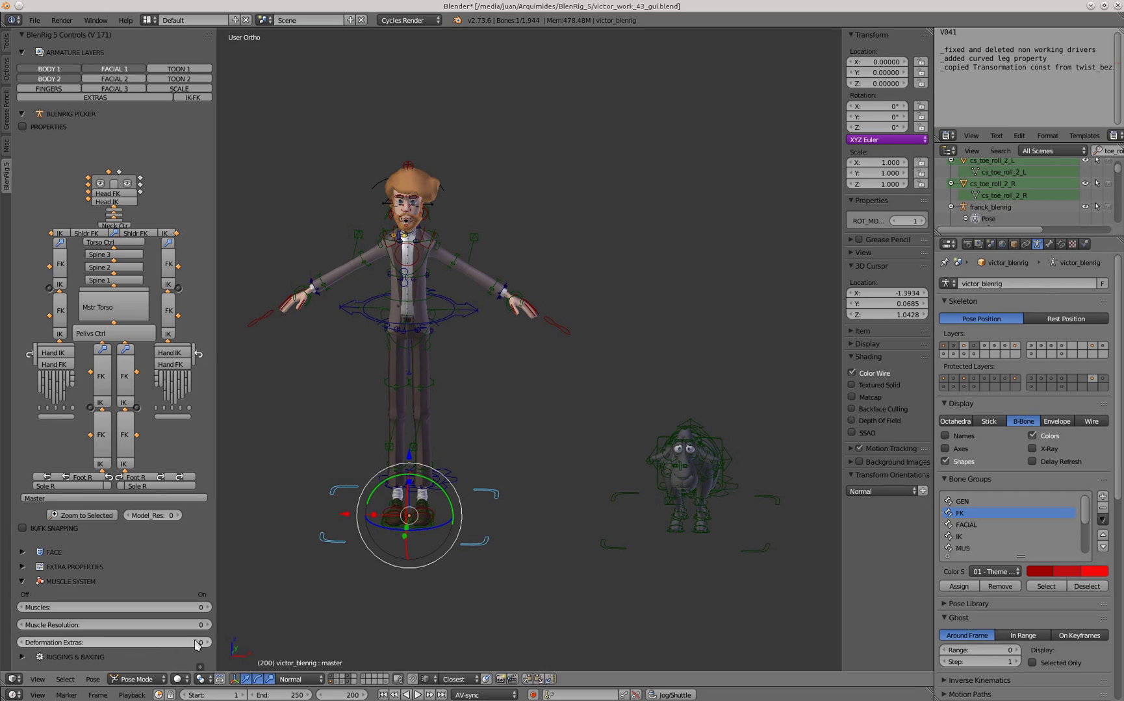
{"action": "left_click", "coordinate": [23, 582]}
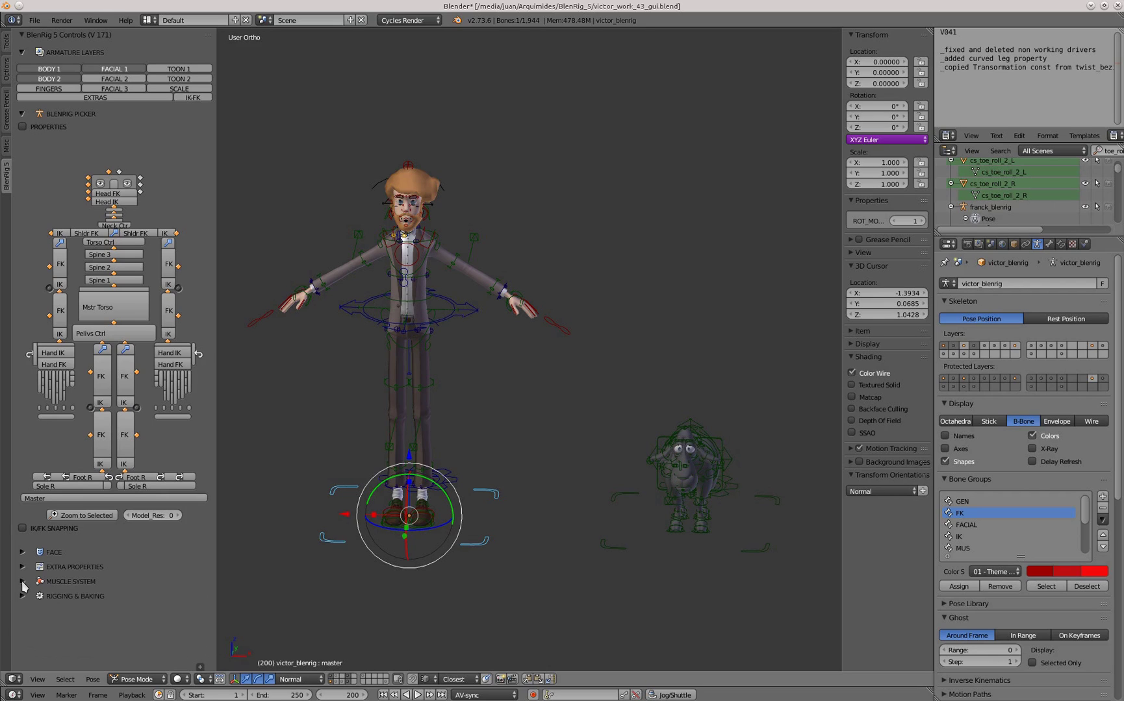
Expand the Extra Properties section and check its contents for different bones, ending on the left hand-closing bone.
{"action": "left_click", "coordinate": [23, 567]}
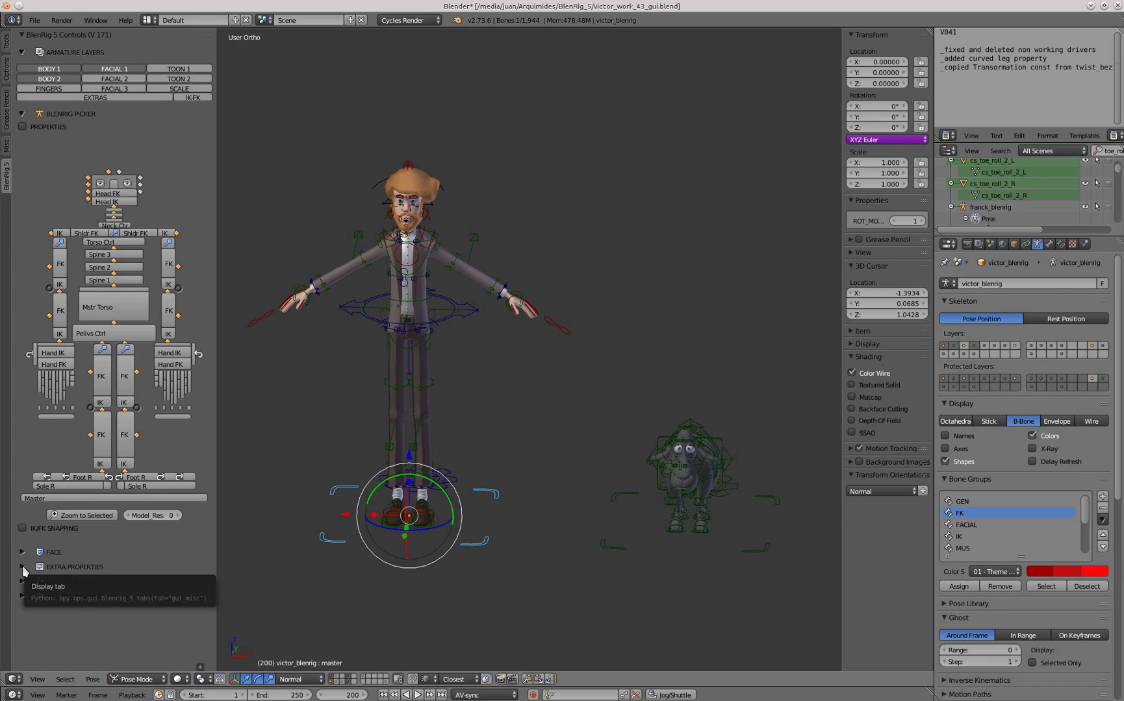
{"action": "scroll", "coordinate": [188, 520], "scroll_direction": "down", "scroll_amount": 1}
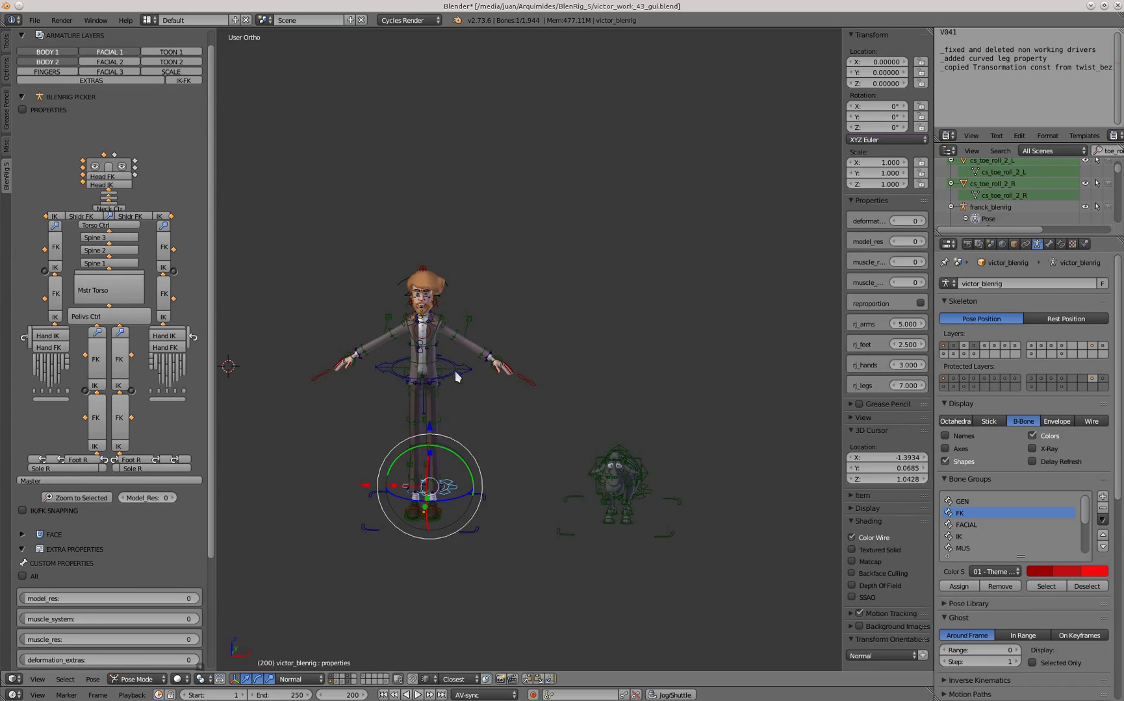
{"action": "right_click", "coordinate": [456, 377]}
{"action": "scroll", "coordinate": [529, 392], "scroll_direction": "up", "scroll_amount": 1}
{"action": "right_click", "coordinate": [525, 389]}
{"action": "scroll", "coordinate": [389, 494], "scroll_direction": "up", "scroll_amount": 2}
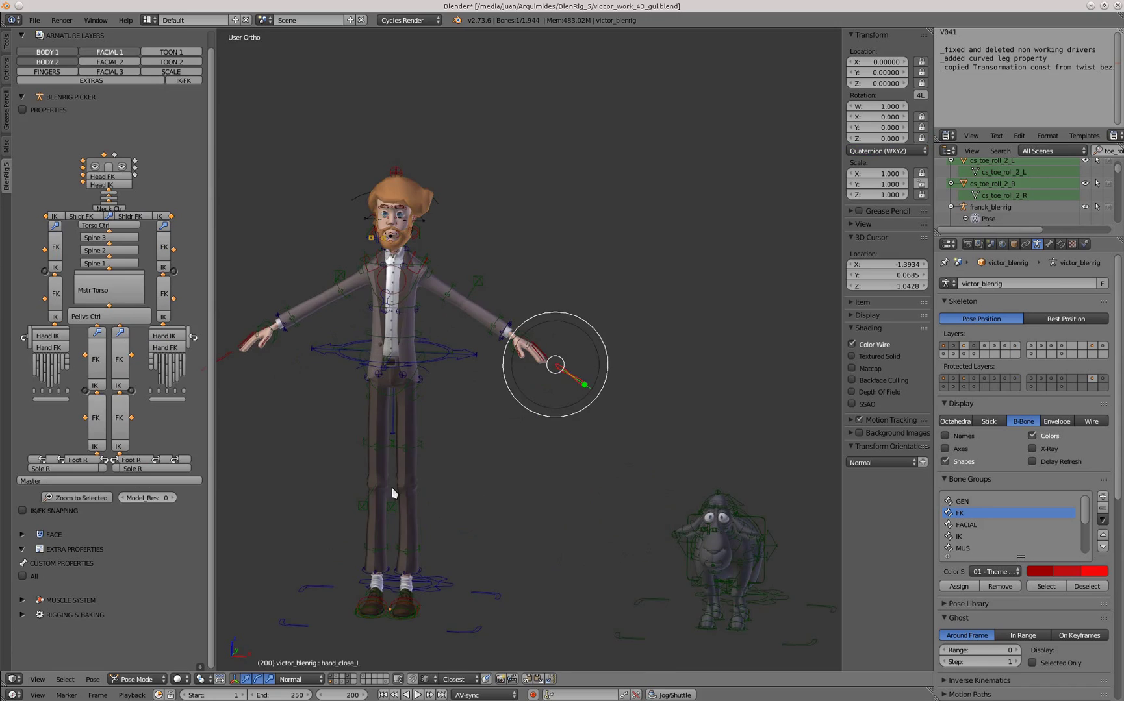
{"action": "middle_click_drag", "start_coordinate": [389, 494], "coordinate": [417, 438], "text": "shift"}
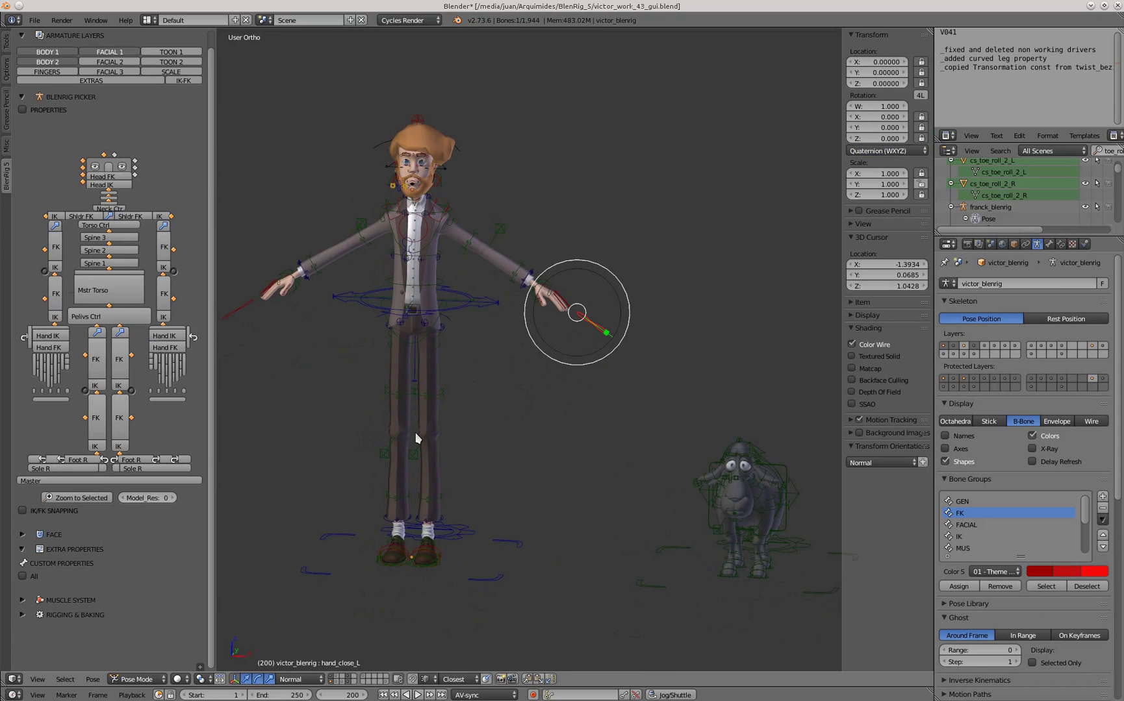
Select the human's master bone and set its active bone rotation order to 2.
{"action": "right_click", "coordinate": [497, 583]}
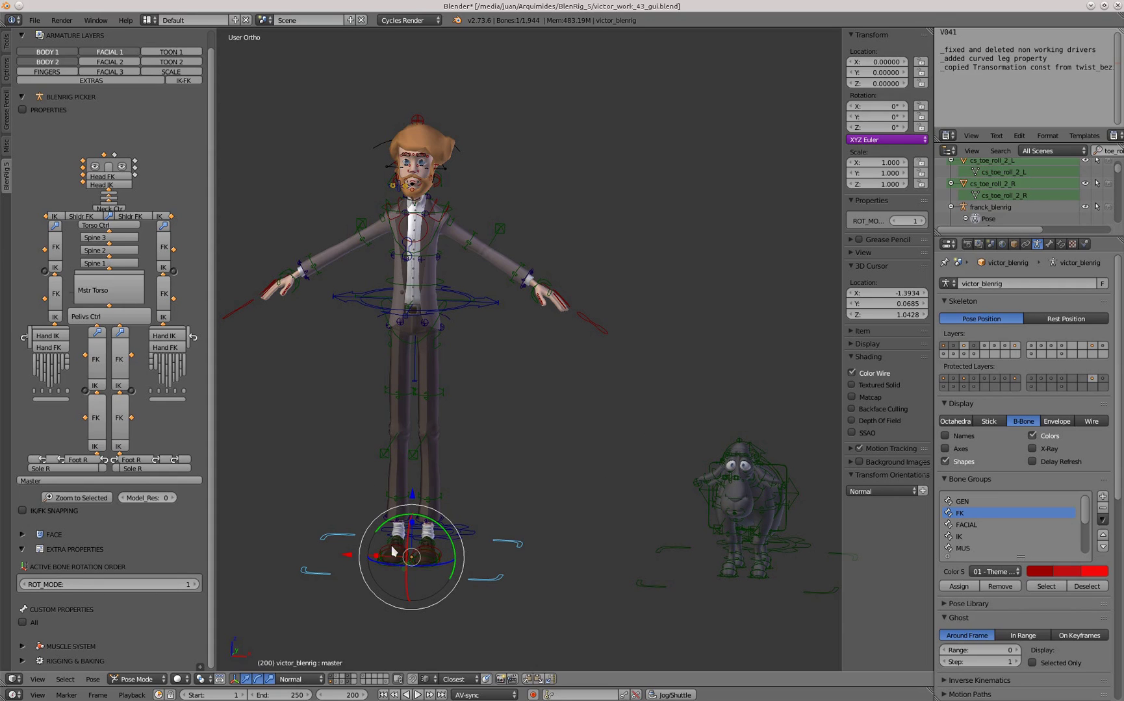
{"action": "middle_click_drag", "start_coordinate": [392, 547], "coordinate": [406, 499], "text": "shift"}
{"action": "left_click", "coordinate": [196, 583]}
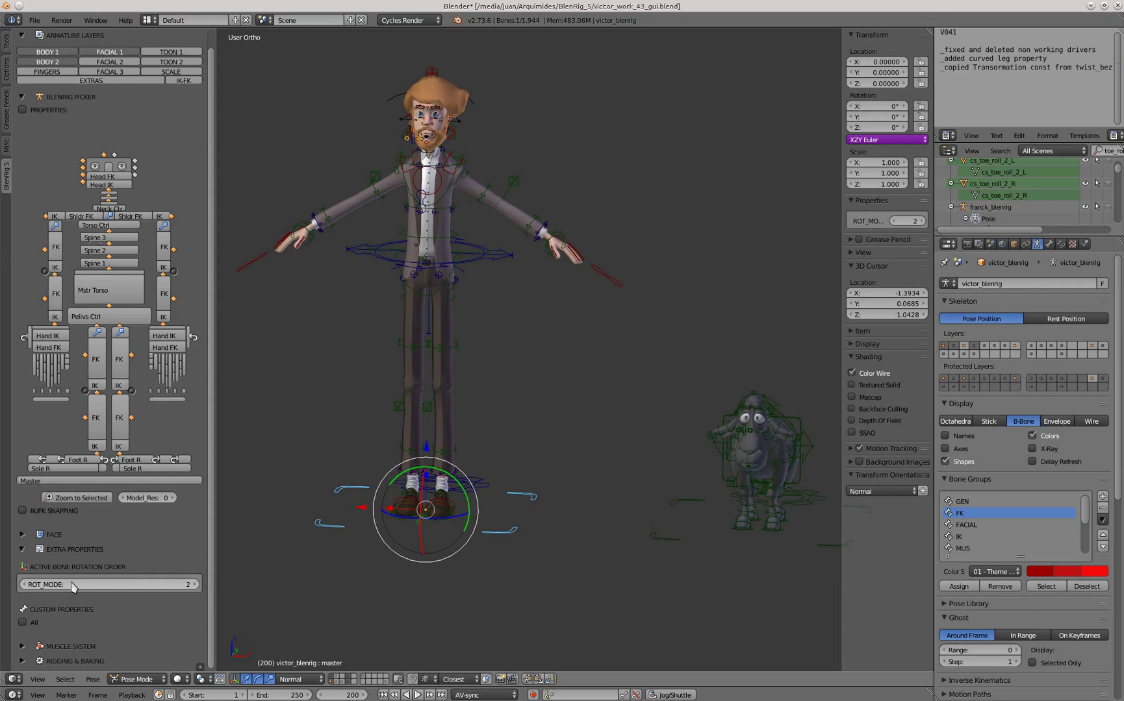
Set the master bone's active bone rotation order to 1.
{"action": "left_click", "coordinate": [25, 584]}
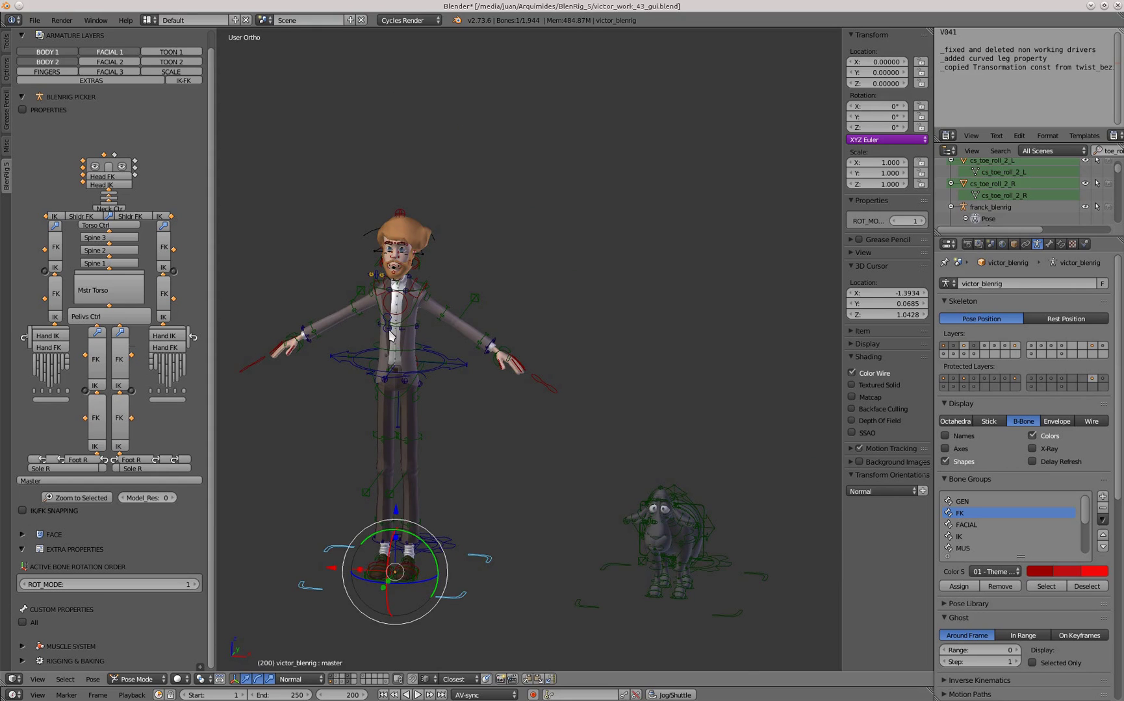
{"action": "middle_click_drag", "start_coordinate": [399, 396], "coordinate": [421, 352], "text": "shift"}
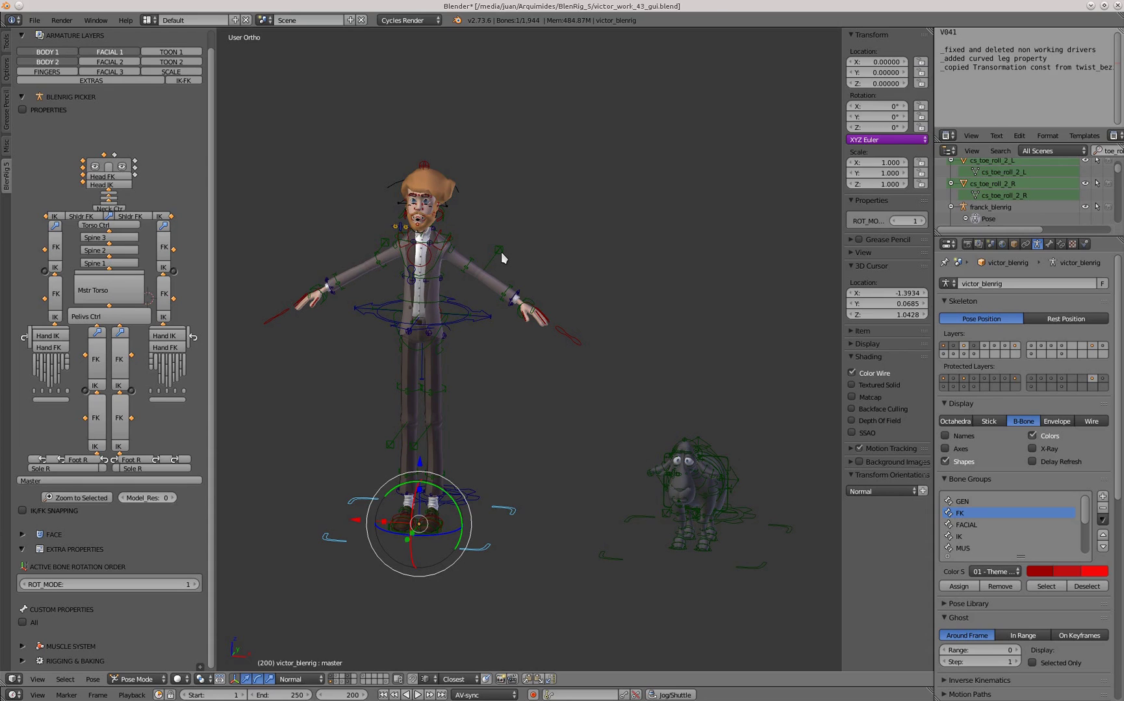
{"action": "scroll", "coordinate": [302, 365], "scroll_direction": "up", "scroll_amount": 1}
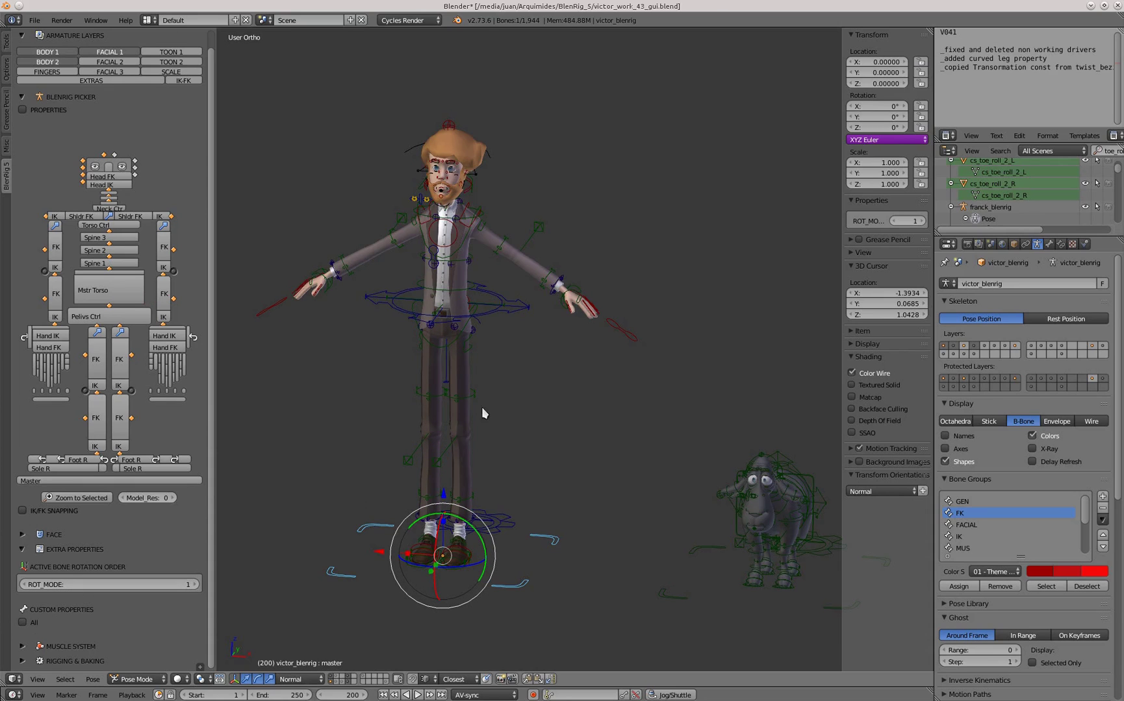
Inspect the left elbow pole's property, rotate the torso IK control freely, and reselect the left elbow pole.
{"action": "right_click", "coordinate": [539, 226]}
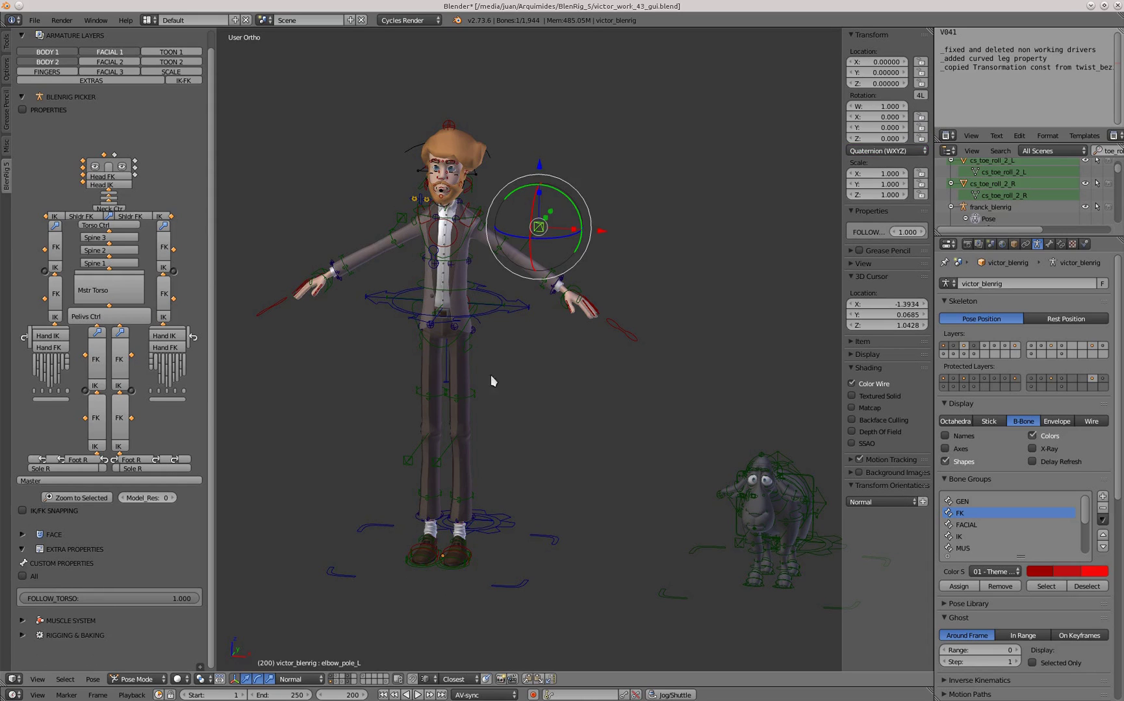
{"action": "middle_click_drag", "start_coordinate": [491, 374], "coordinate": [485, 310]}
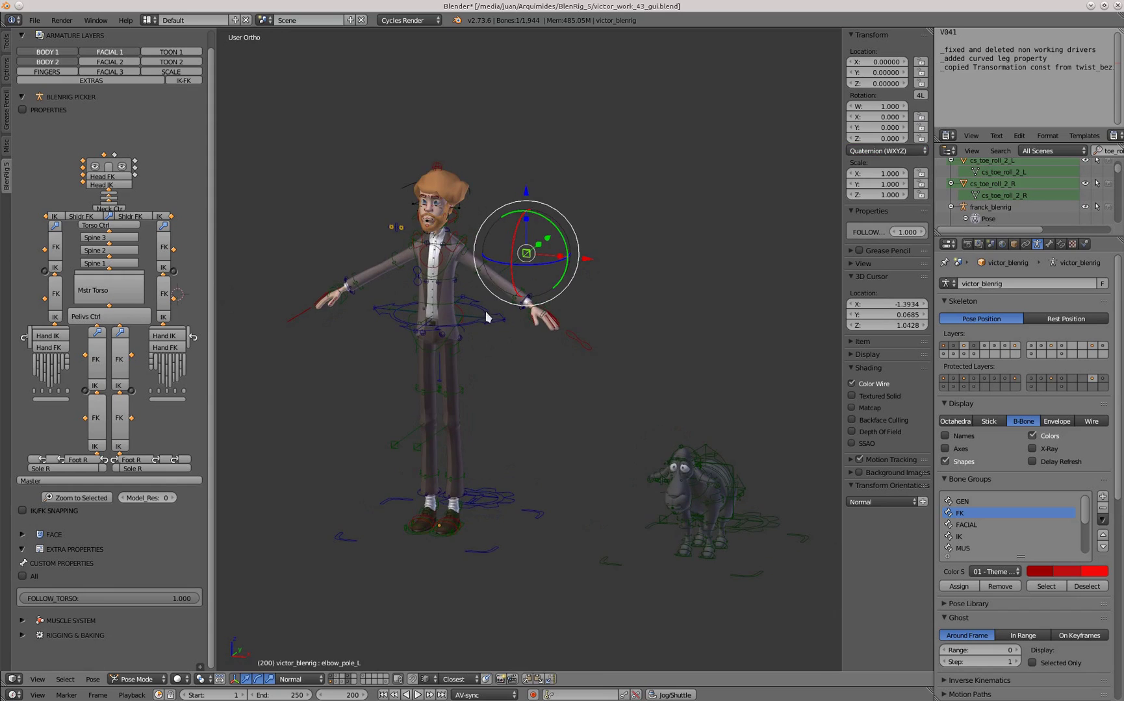
{"action": "scroll", "coordinate": [454, 272], "scroll_direction": "up", "scroll_amount": 2}
{"action": "right_click", "coordinate": [447, 259]}
{"action": "key", "text": "r"}
{"action": "key", "text": "r"}
{"action": "right_click", "coordinate": [516, 279]}
{"action": "right_click", "coordinate": [507, 231]}
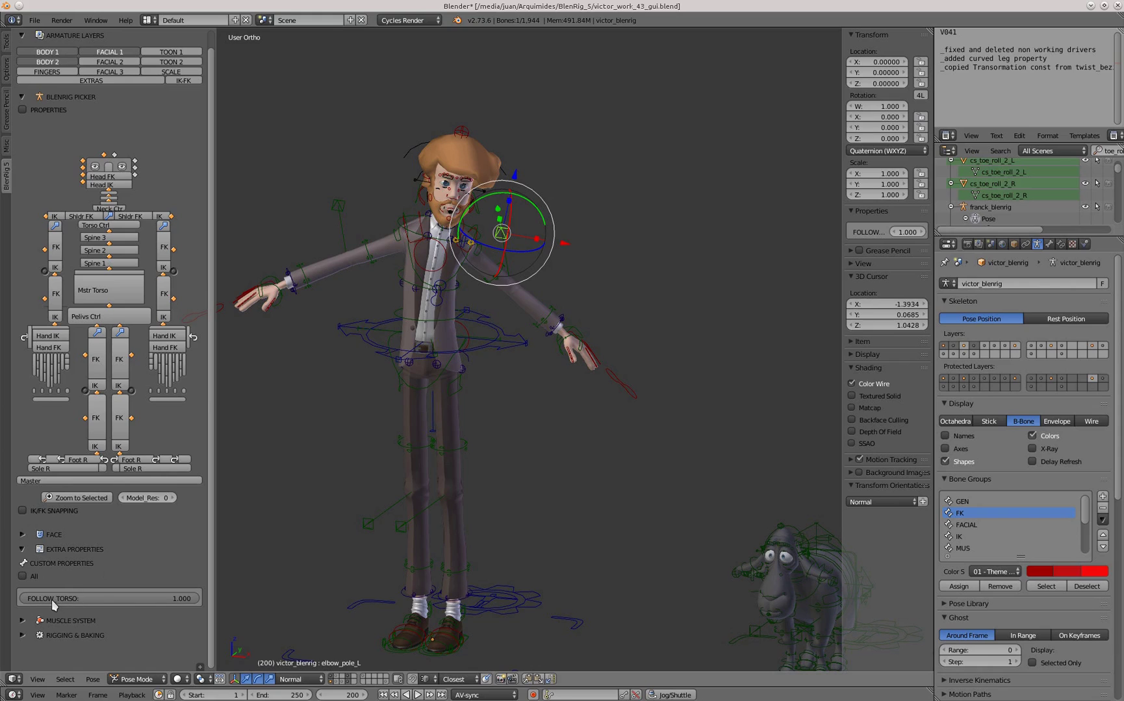
Set the left elbow pole's FOLLOW_TORSO property to 0.
{"action": "left_click", "coordinate": [155, 600]}
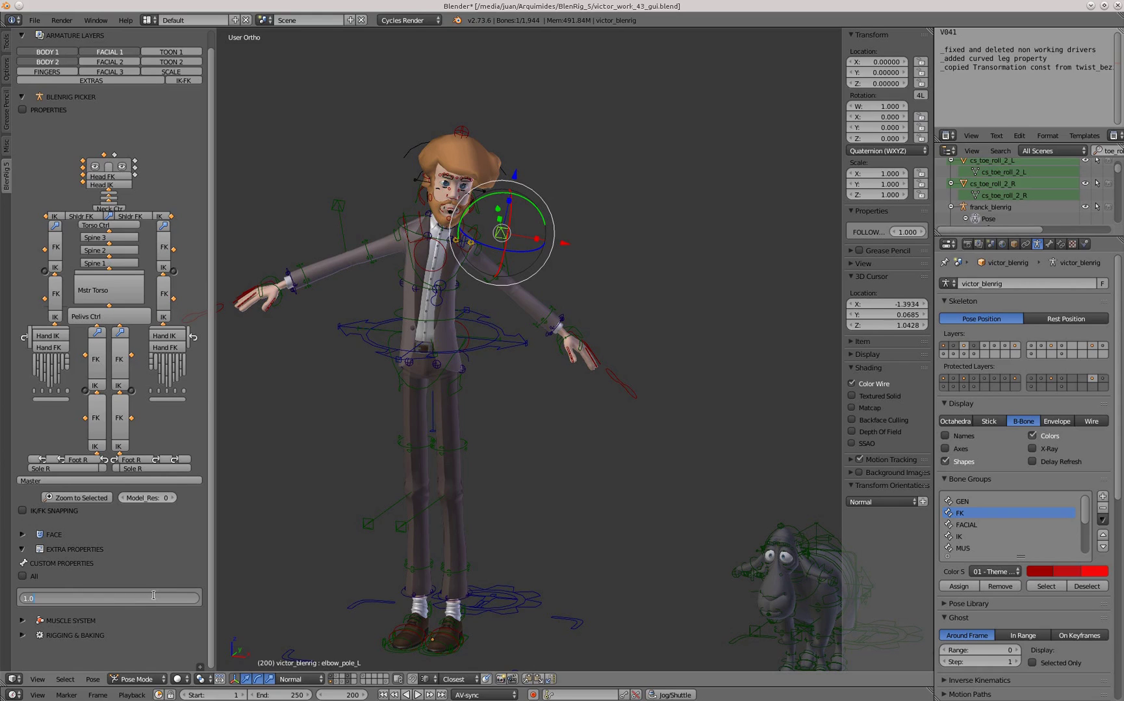
{"action": "type", "text": "0"}
{"action": "key", "text": "Return"}
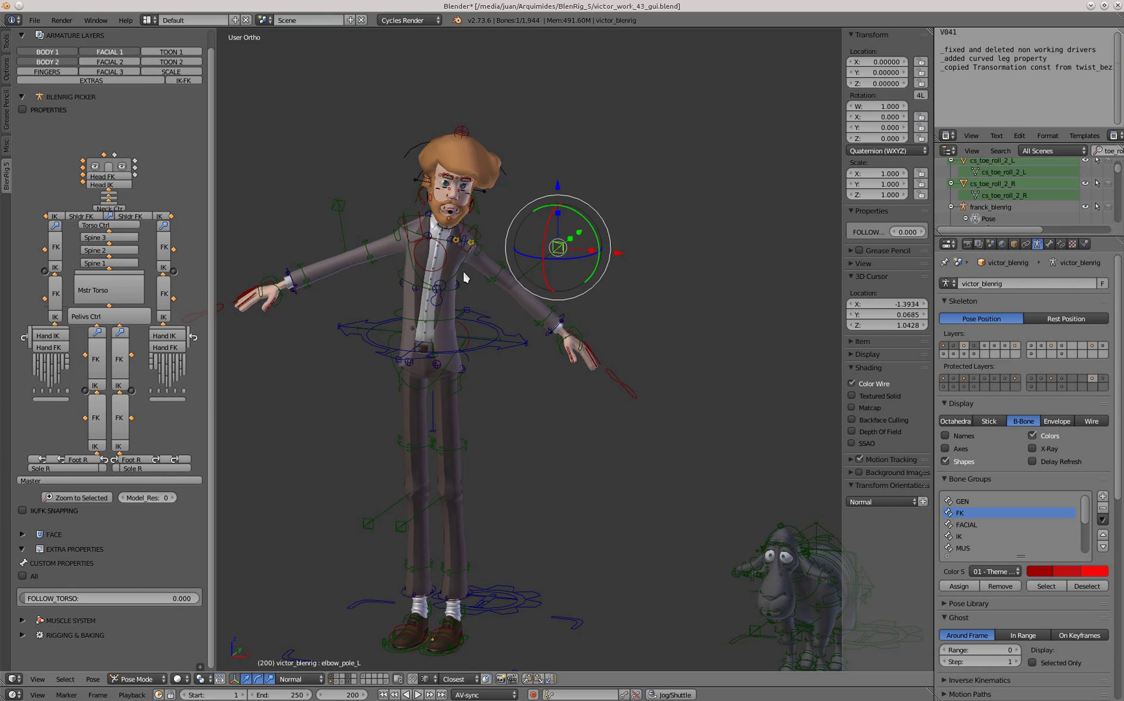
Undo the FOLLOW_TORSO change and torso rotation, clear the rotation of all bones, and deselect them.
{"action": "key", "text": "ctrl+z"}
{"action": "key", "text": "ctrl+z"}
{"action": "key", "text": "ctrl+z"}
{"action": "key", "text": "ctrl+z"}
{"action": "key", "text": "ctrl+z"}
{"action": "key", "text": "ctrl+z"}
{"action": "middle_click_drag", "start_coordinate": [455, 494], "coordinate": [428, 498]}
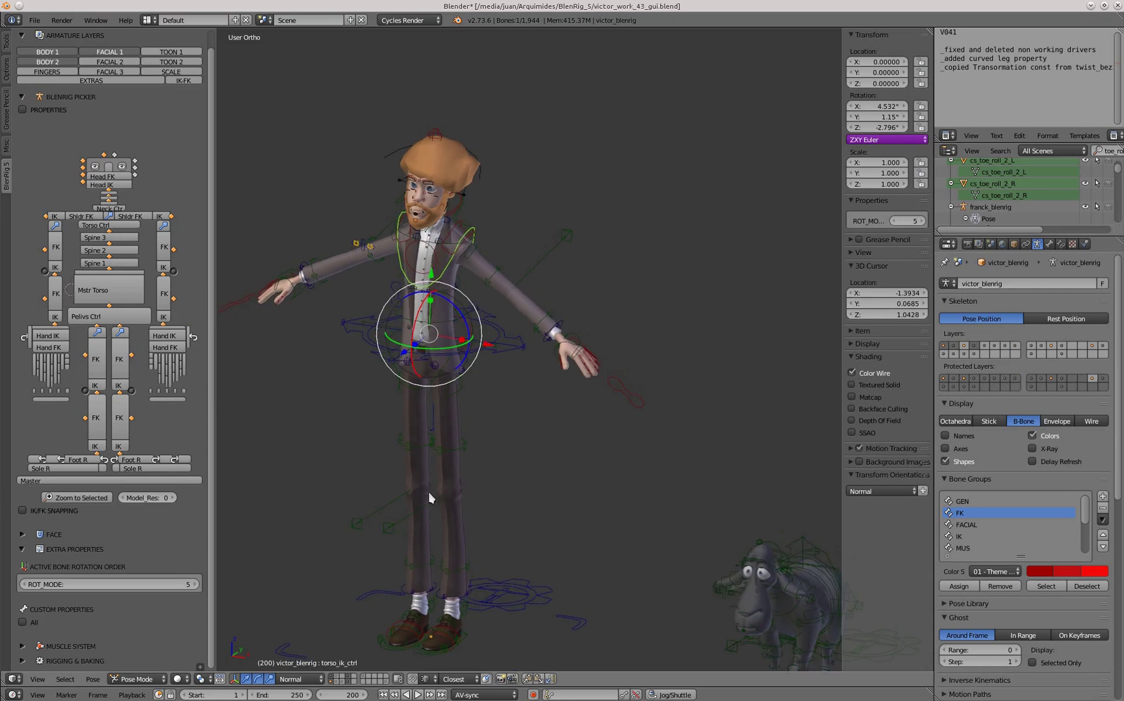
{"action": "key", "text": "ctrl+z"}
{"action": "key", "text": "ctrl+z"}
{"action": "scroll", "coordinate": [374, 442], "scroll_direction": "down", "scroll_amount": 3}
{"action": "key", "text": "a"}
{"action": "key", "text": "a"}
{"action": "key", "text": "alt+r"}
{"action": "key", "text": "a"}
Check the left eye target's custom property and move the central look control to turn the eyes toward the character's left.
{"action": "scroll", "coordinate": [361, 300], "scroll_direction": "up", "scroll_amount": 8}
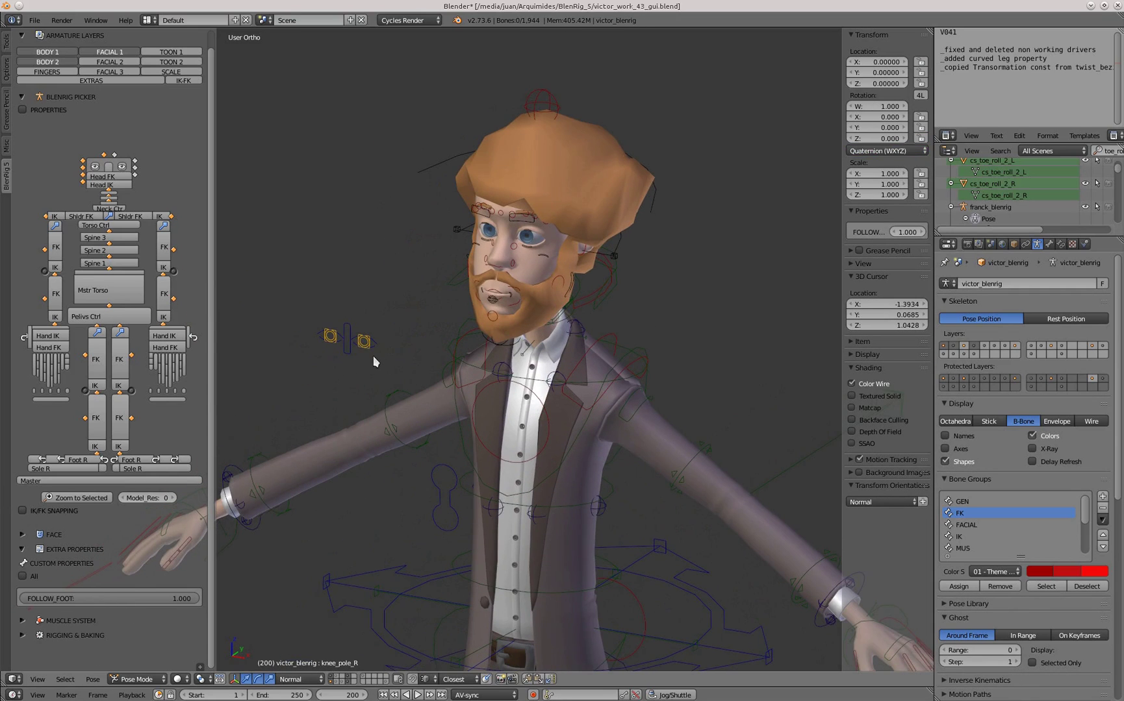
{"action": "right_click", "coordinate": [378, 349]}
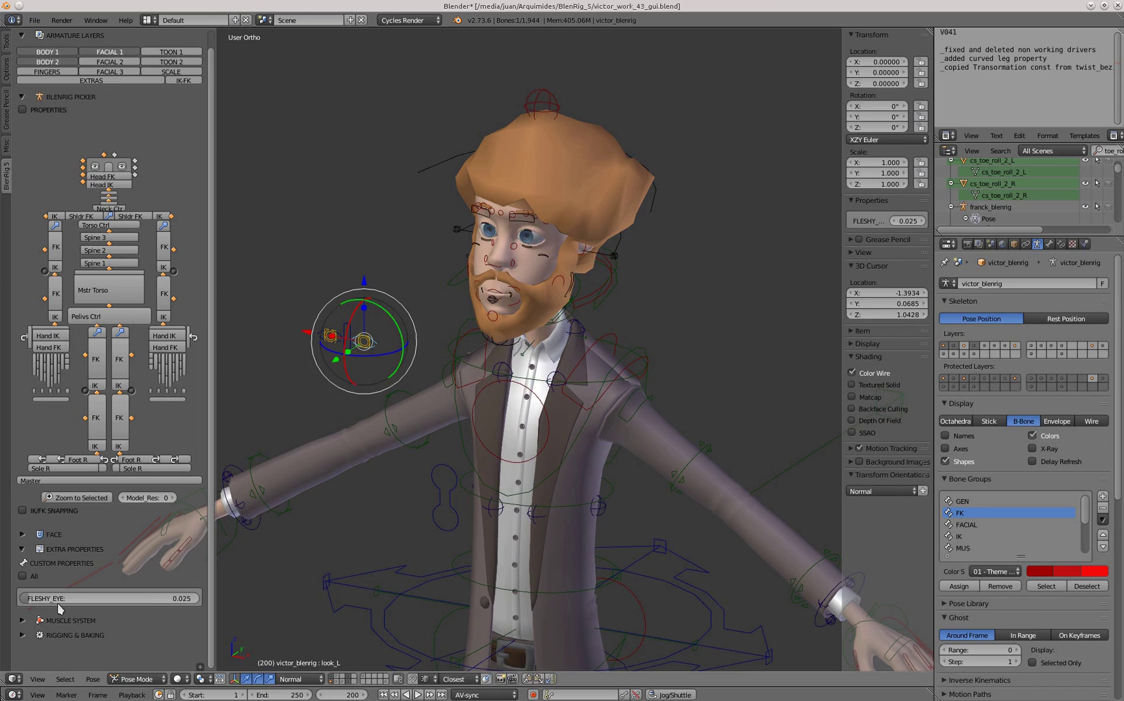
{"action": "scroll", "coordinate": [321, 325], "scroll_direction": "up", "scroll_amount": 4}
{"action": "right_click", "coordinate": [320, 325]}
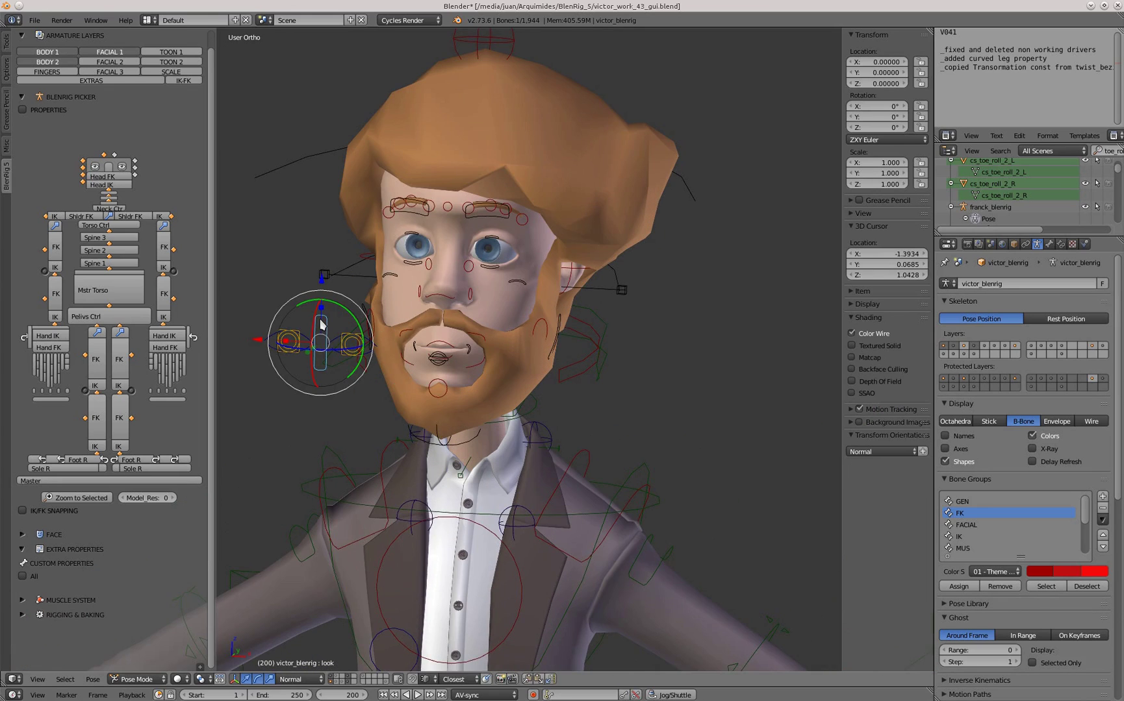
{"action": "scroll", "coordinate": [358, 422], "scroll_direction": "up", "scroll_amount": 2}
{"action": "key", "text": "g"}
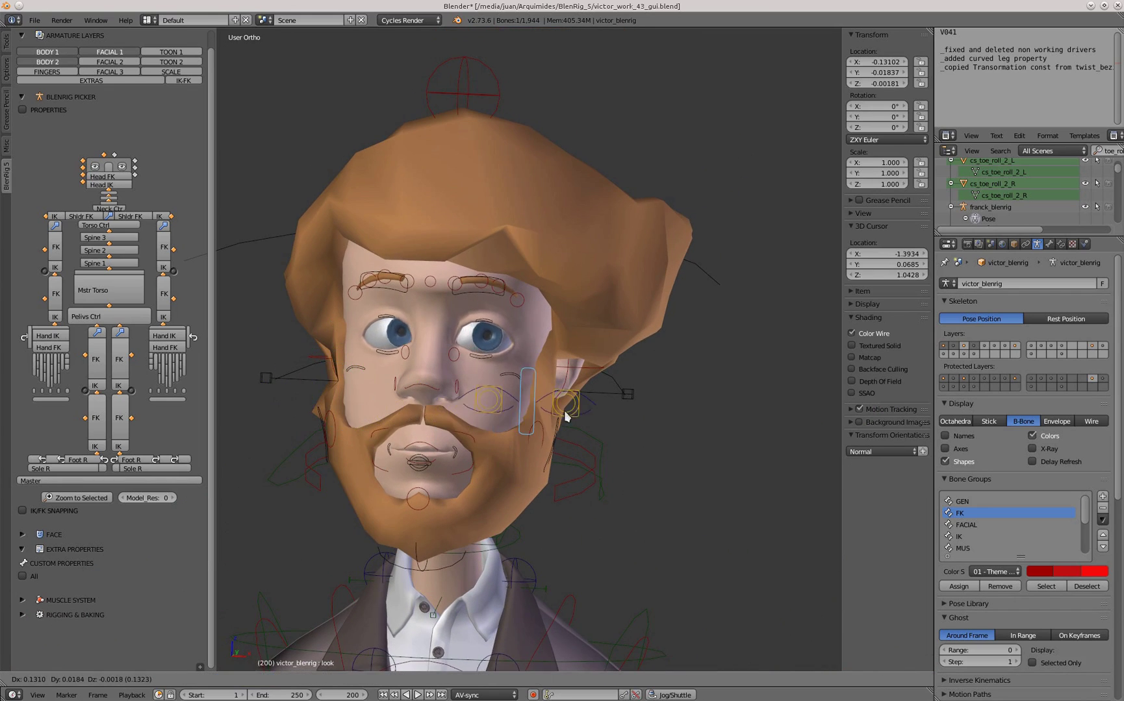
{"action": "left_click", "coordinate": [630, 339]}
{"action": "scroll", "coordinate": [633, 338], "scroll_direction": "up", "scroll_amount": 2}
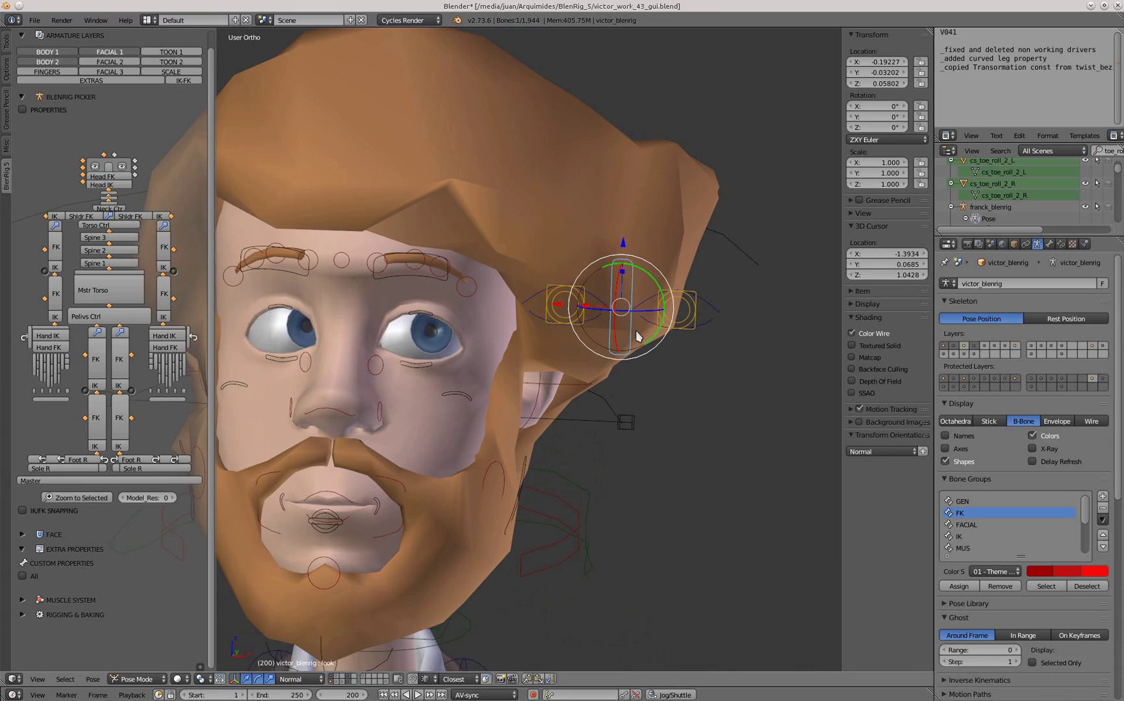
Select the left eye target and raise its FLESHY_EYE property to 0.095.
{"action": "right_click", "coordinate": [650, 321]}
{"action": "scroll", "coordinate": [585, 363], "scroll_direction": "up", "scroll_amount": 2}
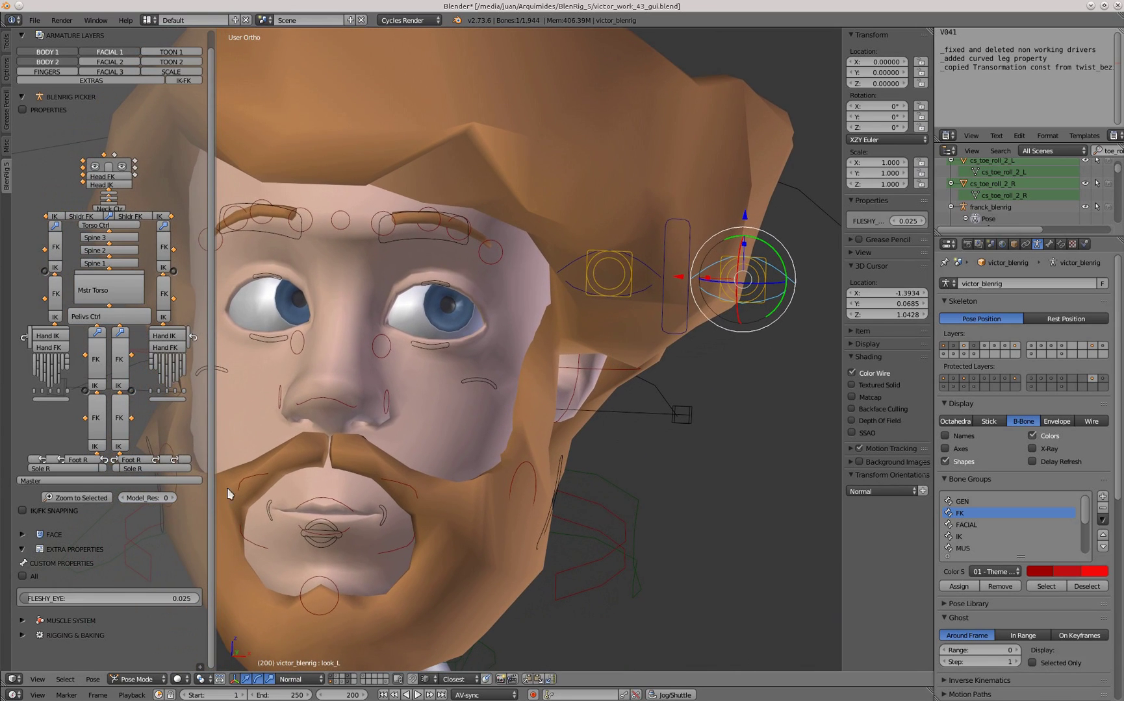
{"action": "mouse_move", "coordinate": [52, 602]}
{"action": "left_mouse_down"}
{"action": "mouse_move", "coordinate": [86, 599]}
{"action": "mouse_move", "coordinate": [38, 605]}
{"action": "mouse_move", "coordinate": [64, 609]}
{"action": "left_mouse_up"}
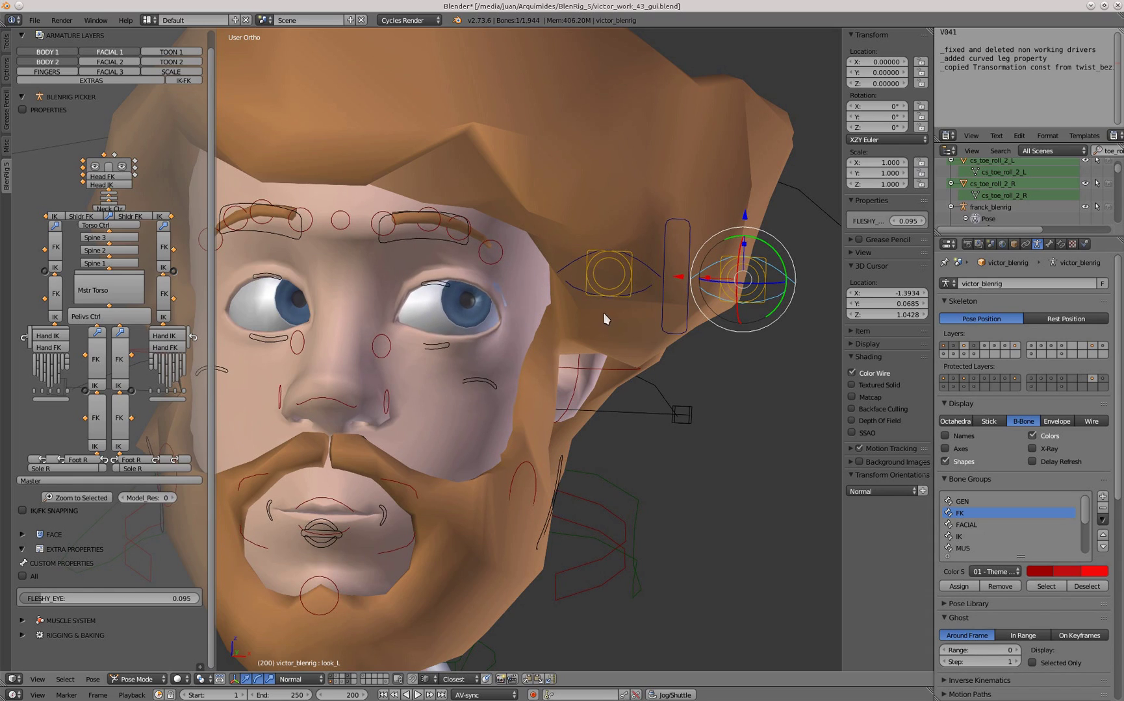
Move the central look control again to test how the eyelids follow the eyes, and reselect the eye targets.
{"action": "right_click", "coordinate": [663, 303]}
{"action": "key", "text": "g"}
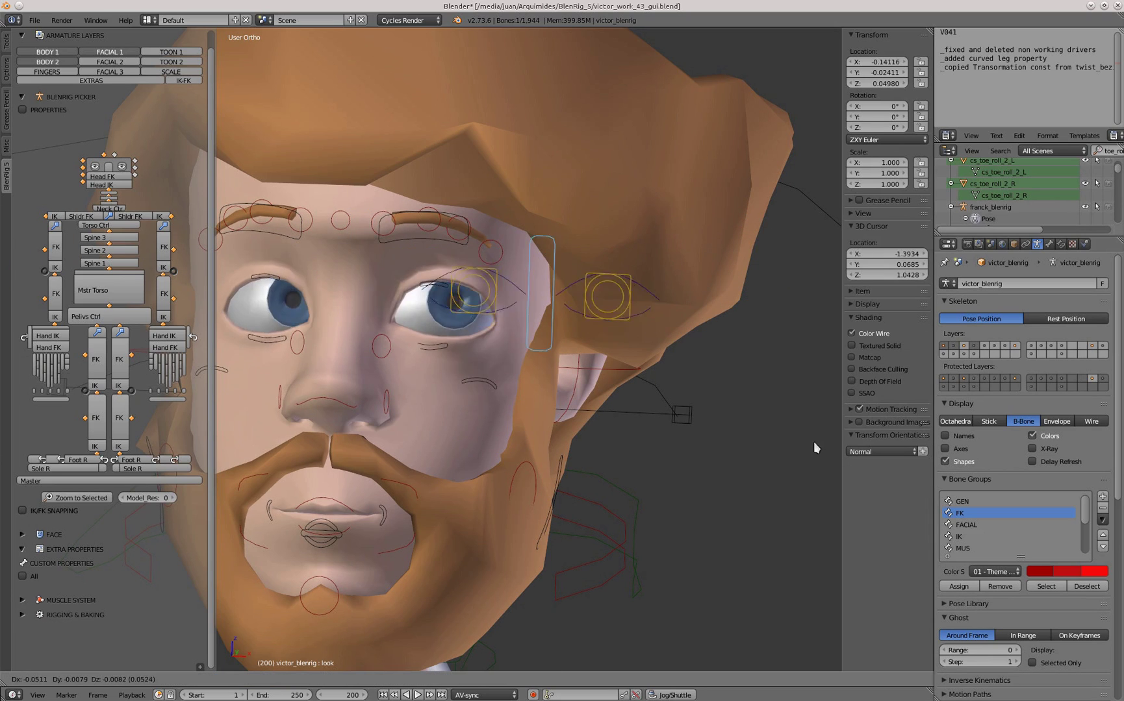
{"action": "left_click", "coordinate": [734, 397]}
{"action": "right_click", "coordinate": [581, 293]}
{"action": "right_click", "coordinate": [711, 293]}
{"action": "middle_click_drag", "start_coordinate": [710, 293], "coordinate": [622, 378]}
{"action": "scroll", "coordinate": [622, 378], "scroll_direction": "down", "scroll_amount": 5}
Undo the eye control changes and return to a front view of both characters.
{"action": "key", "text": "ctrl+z"}
{"action": "key", "text": "KP_1"}
{"action": "scroll", "coordinate": [347, 437], "scroll_direction": "down", "scroll_amount": 8}
{"action": "middle_click_drag", "start_coordinate": [347, 436], "coordinate": [347, 400], "text": "shift"}
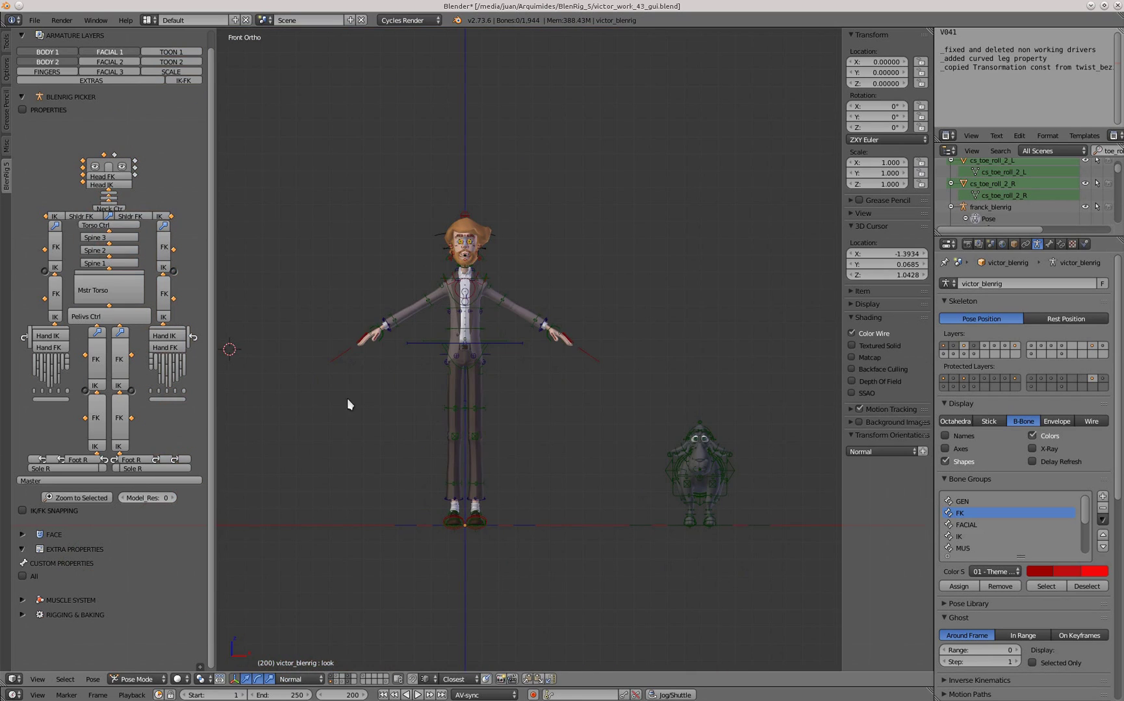
List all custom properties of the human rig, look through them, and return to the active bone's properties only.
{"action": "left_click", "coordinate": [23, 577]}
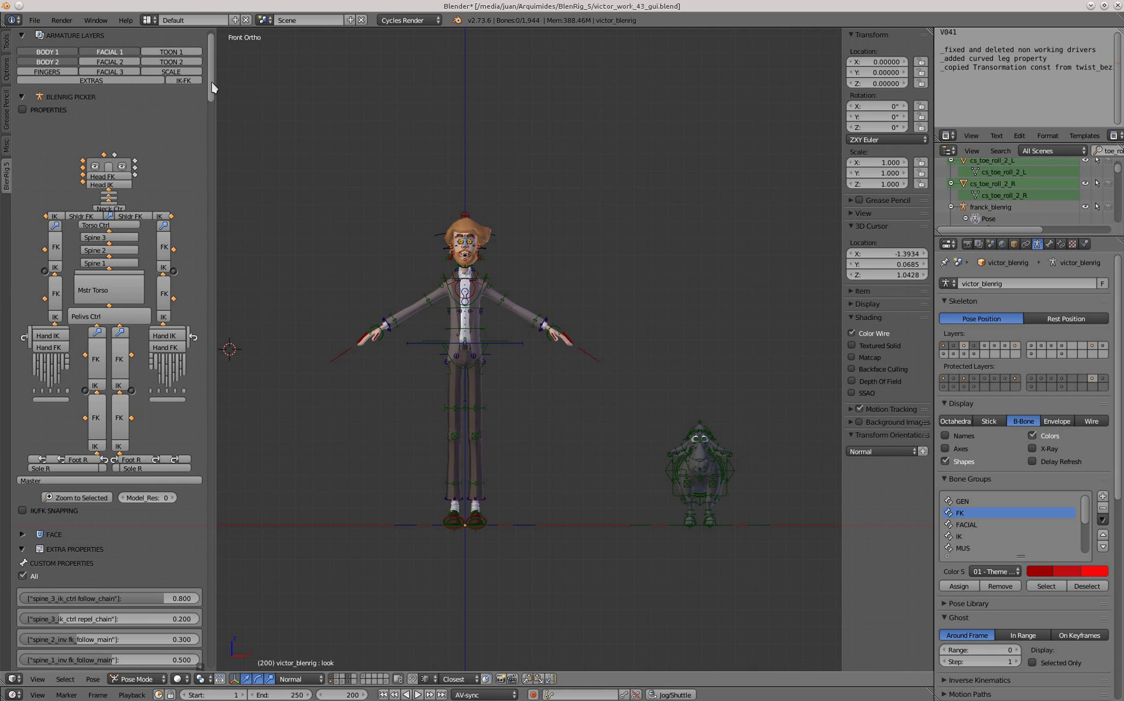
{"action": "left_click_drag", "start_coordinate": [212, 87], "coordinate": [218, 172]}
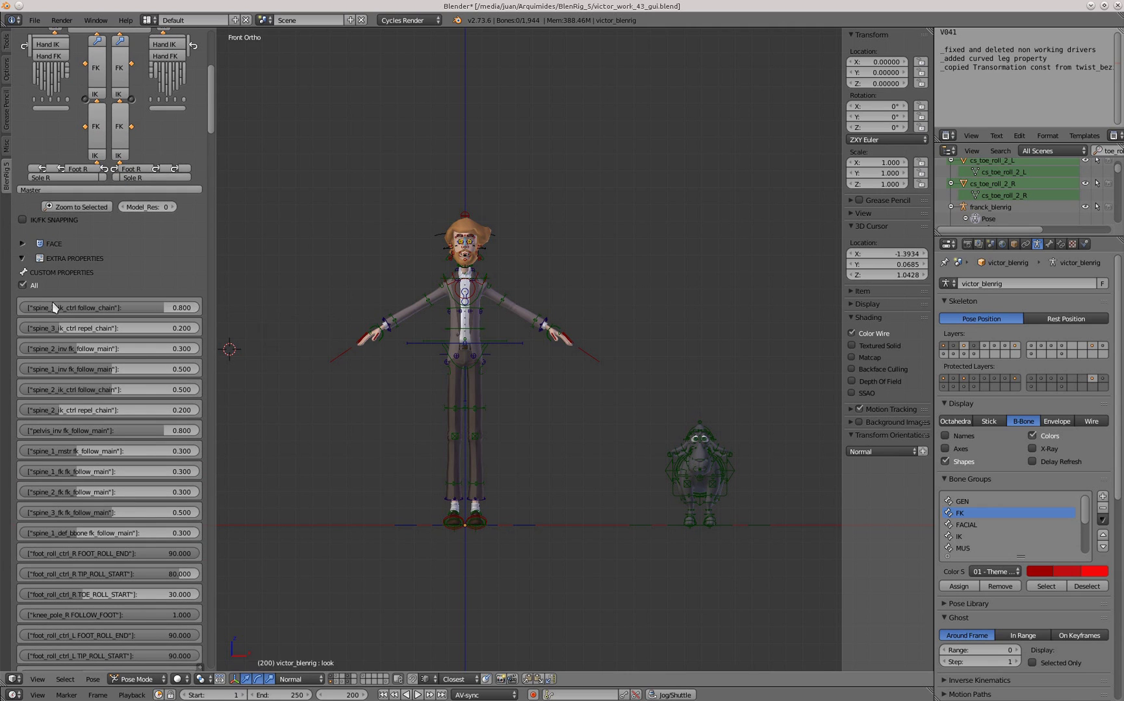
{"action": "left_click", "coordinate": [23, 285]}
Switch to the sheep rig, frame its head, and rotate the head IK control freely.
{"action": "middle_click_drag", "start_coordinate": [656, 422], "coordinate": [689, 429]}
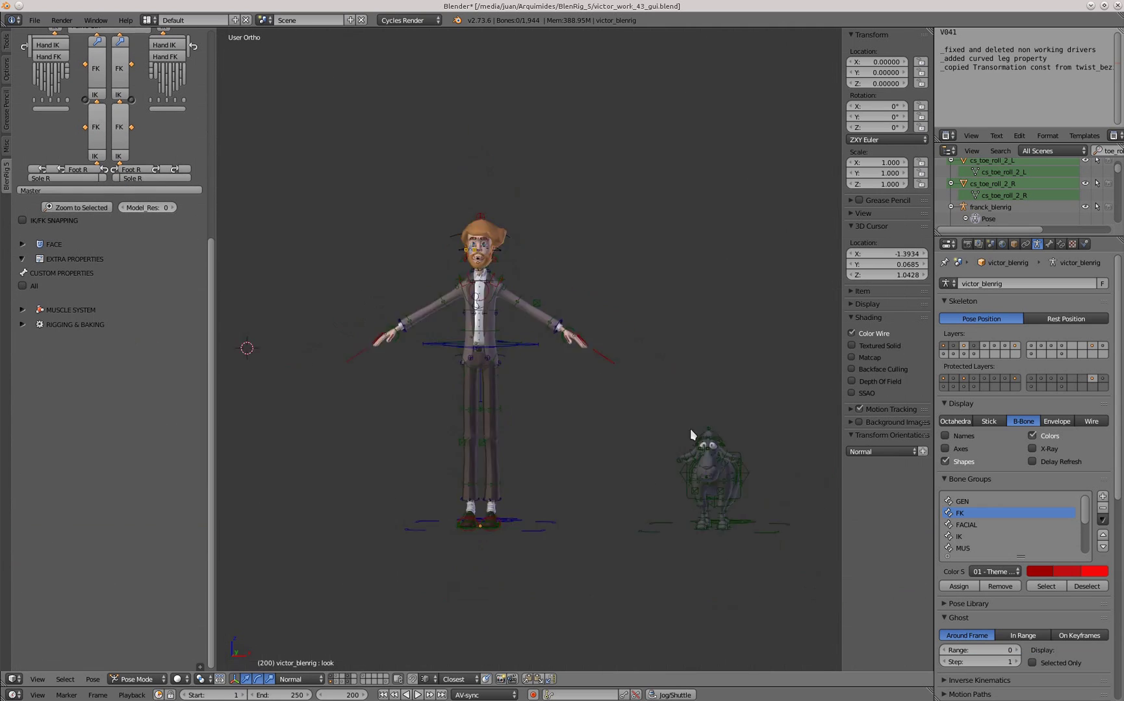
{"action": "right_click", "coordinate": [690, 429]}
{"action": "key", "text": "KP_Decimal"}
{"action": "scroll", "coordinate": [487, 293], "scroll_direction": "down", "scroll_amount": 3}
{"action": "right_click", "coordinate": [488, 293]}
{"action": "right_click", "coordinate": [488, 293]}
{"action": "scroll", "coordinate": [488, 293], "scroll_direction": "down", "scroll_amount": 1}
{"action": "middle_click_drag", "start_coordinate": [322, 283], "coordinate": [266, 279]}
{"action": "middle_click_drag", "start_coordinate": [533, 464], "coordinate": [556, 419]}
{"action": "right_click", "coordinate": [346, 409]}
{"action": "key", "text": "r"}
{"action": "key", "text": "r"}
{"action": "key", "text": "r"}
{"action": "key", "text": "r"}
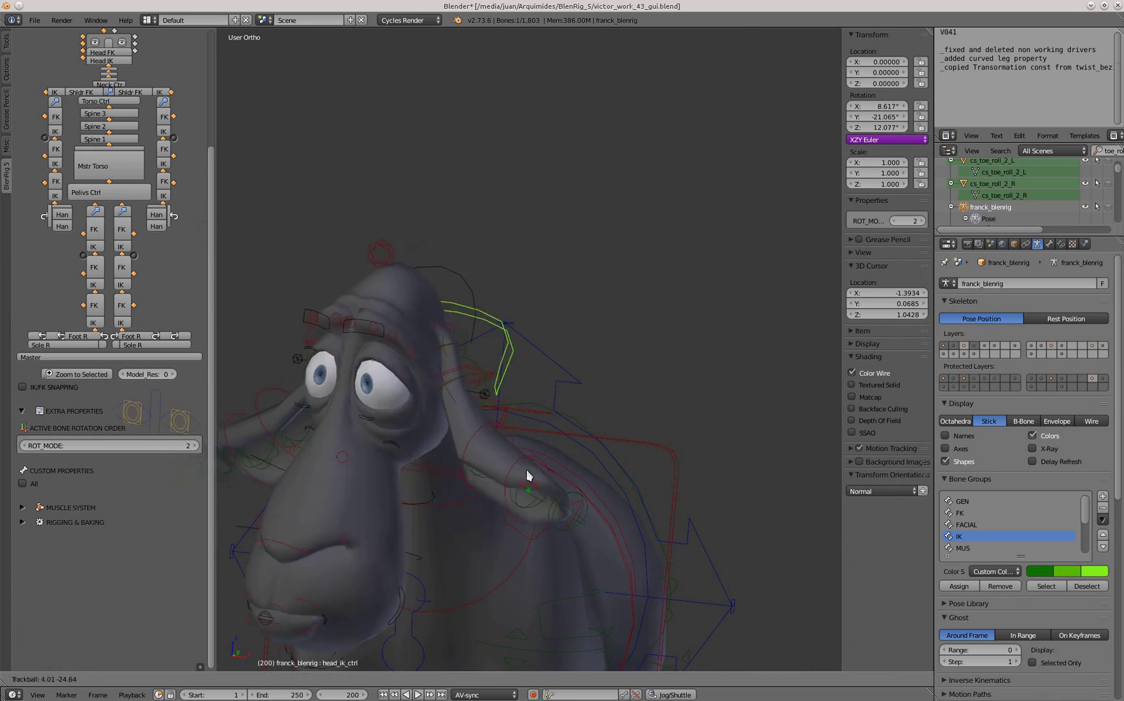
{"action": "key", "text": "r"}
{"action": "left_click", "coordinate": [610, 435]}
Set the sheep's left ear EAR_HINGE_L property to 0 and rotate the head control again to test it.
{"action": "right_click", "coordinate": [459, 312]}
{"action": "left_click_drag", "start_coordinate": [137, 506], "coordinate": [23, 506]}
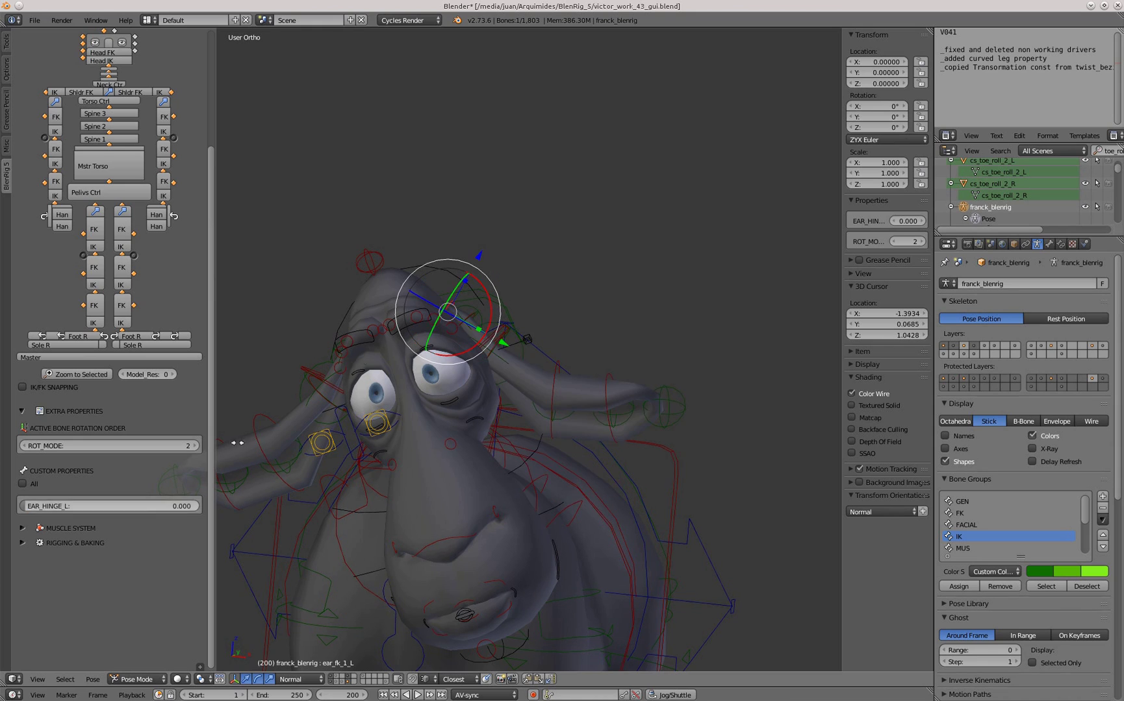
{"action": "right_click", "coordinate": [523, 302]}
{"action": "key", "text": "r"}
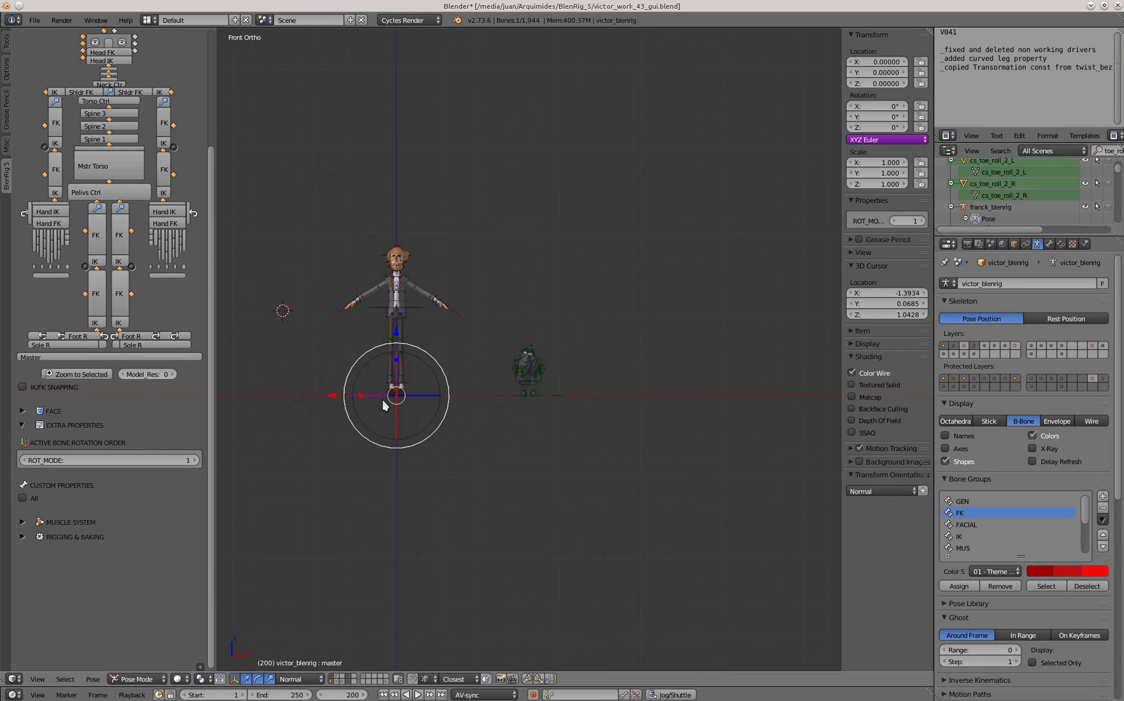
Show the IK/FK snapping options for the human rig's selected master bone.
{"action": "scroll", "coordinate": [347, 456], "scroll_direction": "up", "scroll_amount": 4}
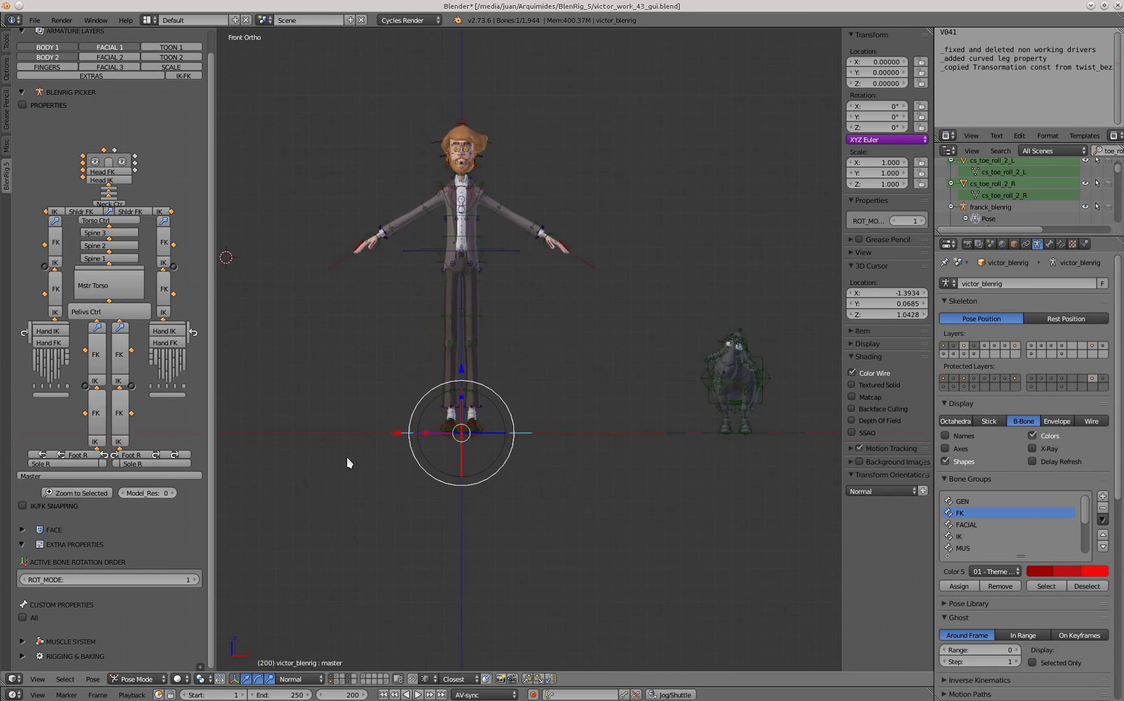
{"action": "left_click", "coordinate": [23, 105]}
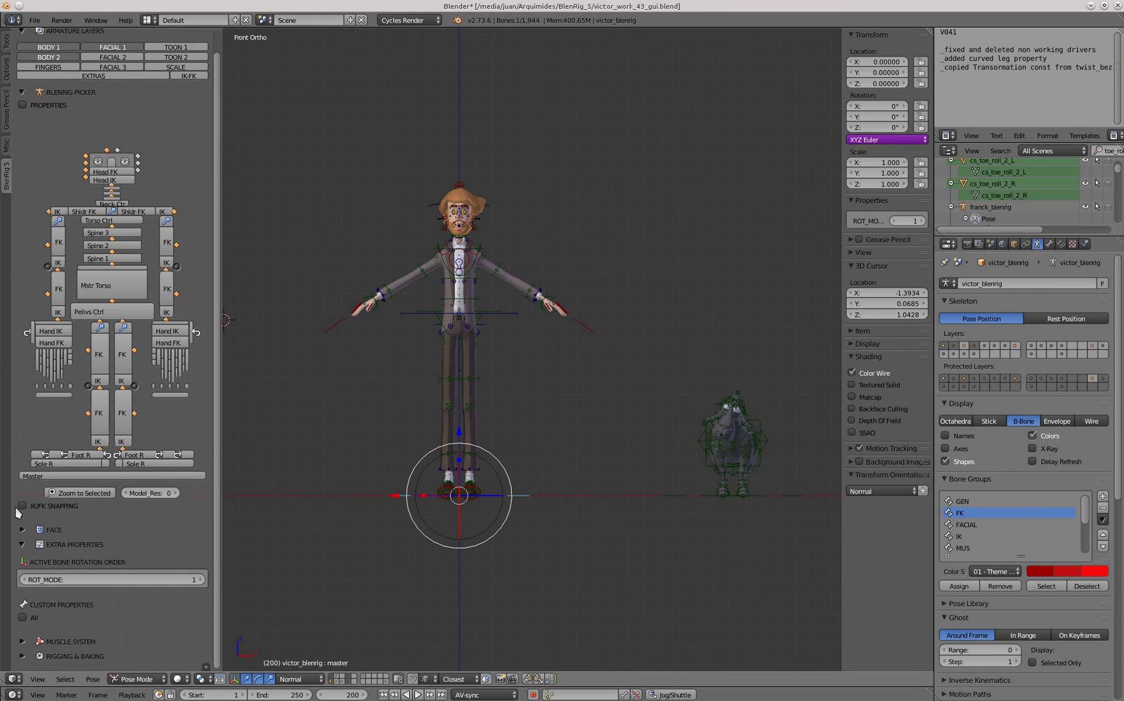
{"action": "left_click", "coordinate": [23, 509]}
{"action": "scroll", "coordinate": [425, 430], "scroll_direction": "up", "scroll_amount": 1}
{"action": "middle_click_drag", "start_coordinate": [569, 370], "coordinate": [554, 388]}
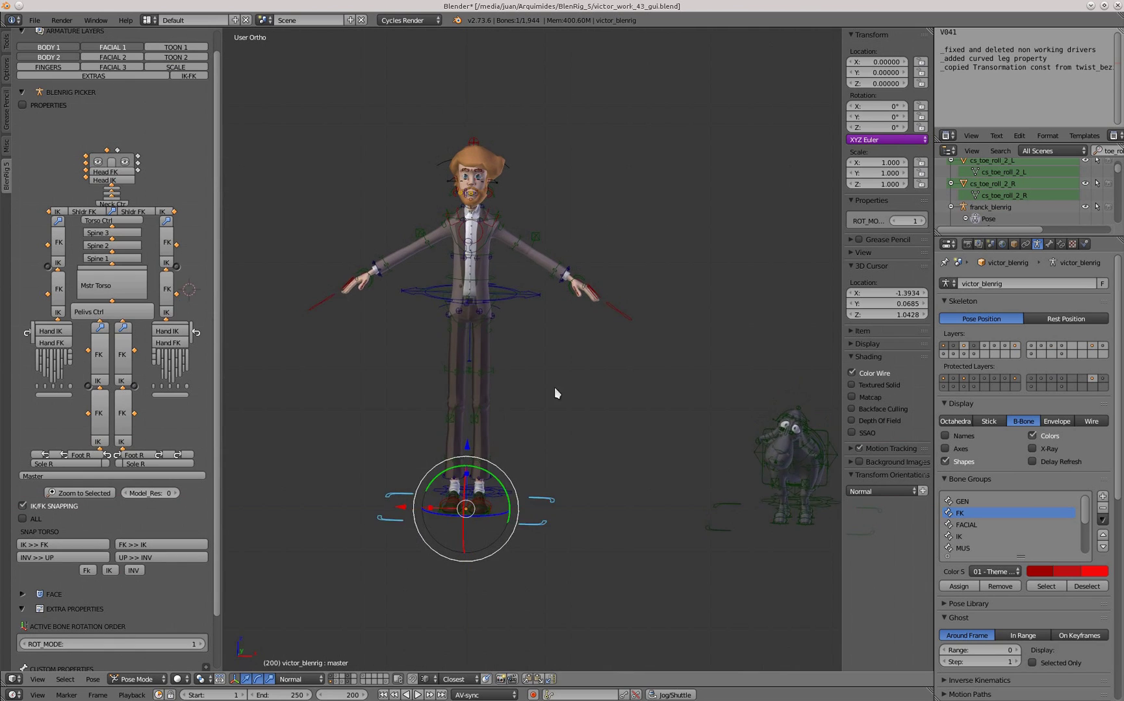
Select the left hand IK, right hand IK and master torso controls one after another to compare their snapping options.
{"action": "scroll", "coordinate": [585, 281], "scroll_direction": "up", "scroll_amount": 2}
{"action": "right_click", "coordinate": [578, 280]}
{"action": "middle_click_drag", "start_coordinate": [508, 287], "coordinate": [490, 296]}
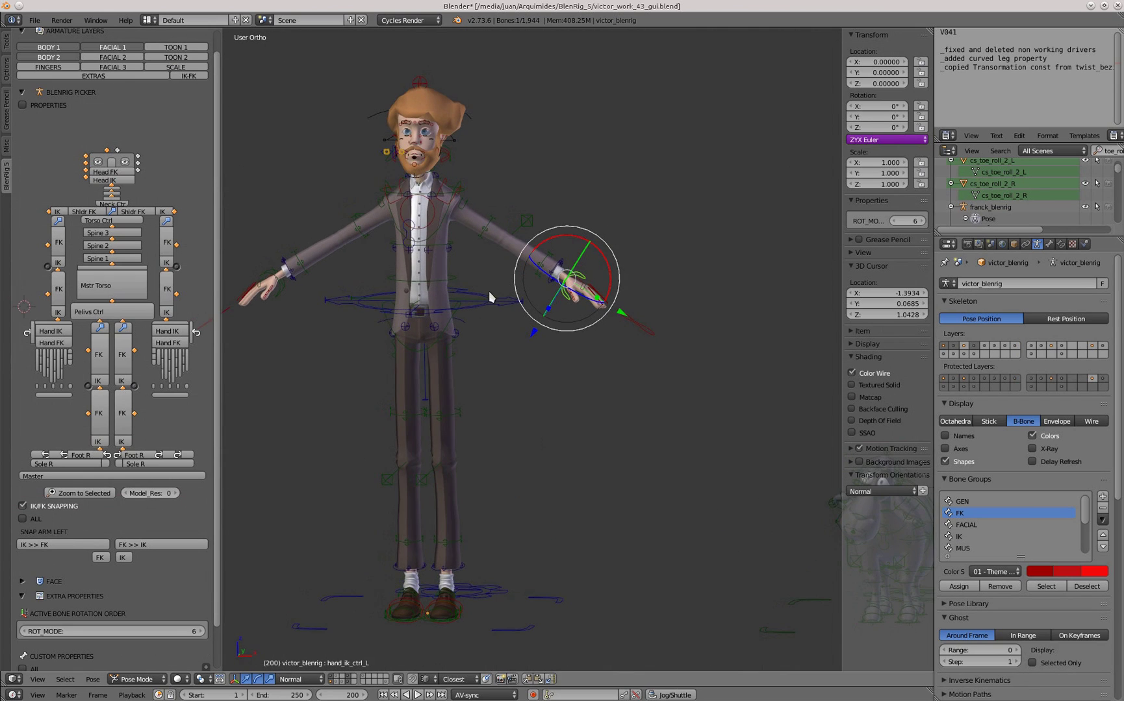
{"action": "right_click", "coordinate": [278, 297]}
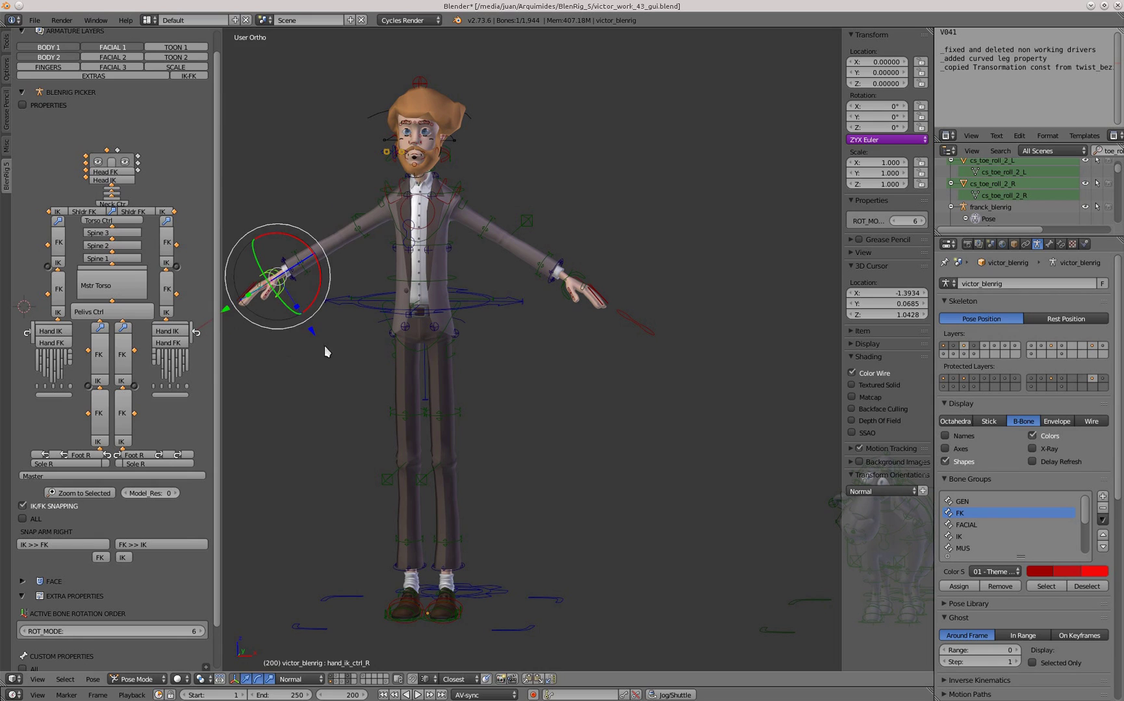
{"action": "right_click", "coordinate": [447, 343]}
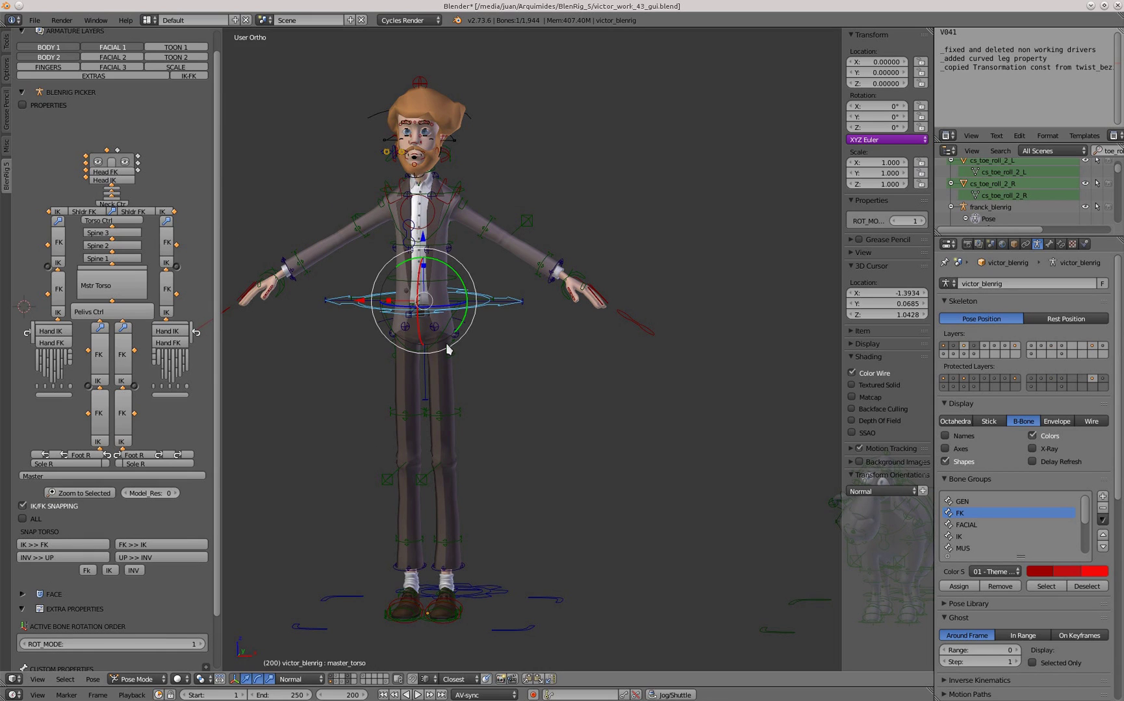
List the snapping options for all body parts, look through them, and hide the IK/FK snapping section again.
{"action": "double_click", "coordinate": [25, 507]}
{"action": "middle_click_drag", "start_coordinate": [351, 497], "coordinate": [355, 504]}
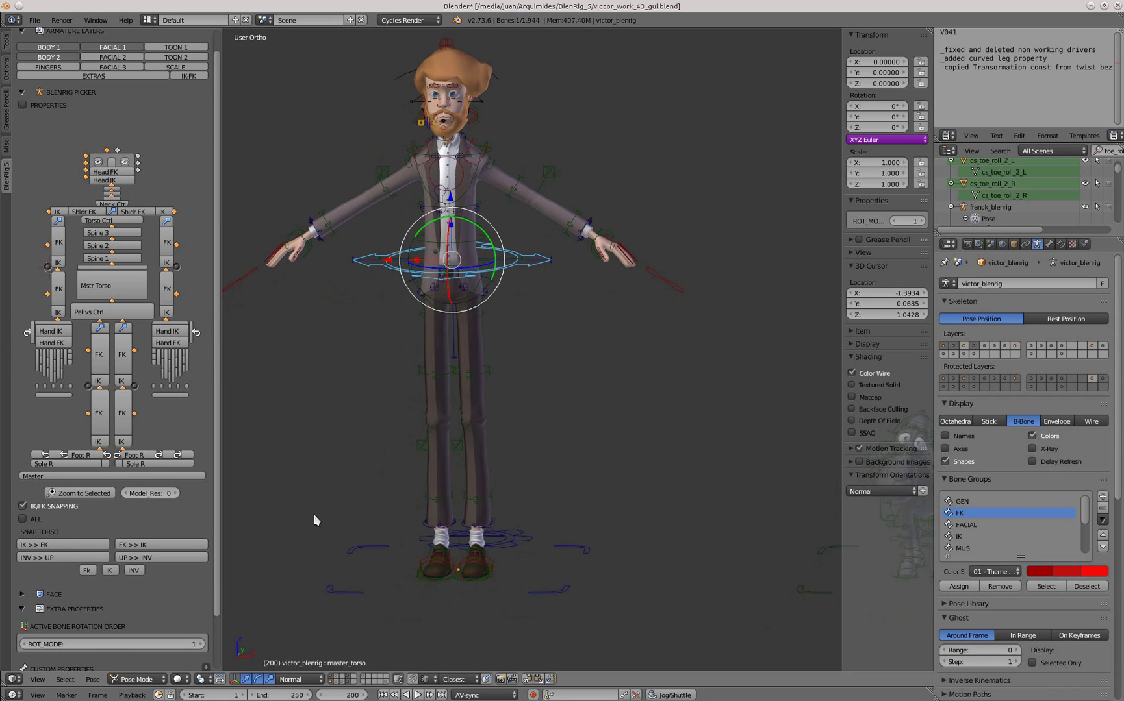
{"action": "left_click", "coordinate": [22, 519]}
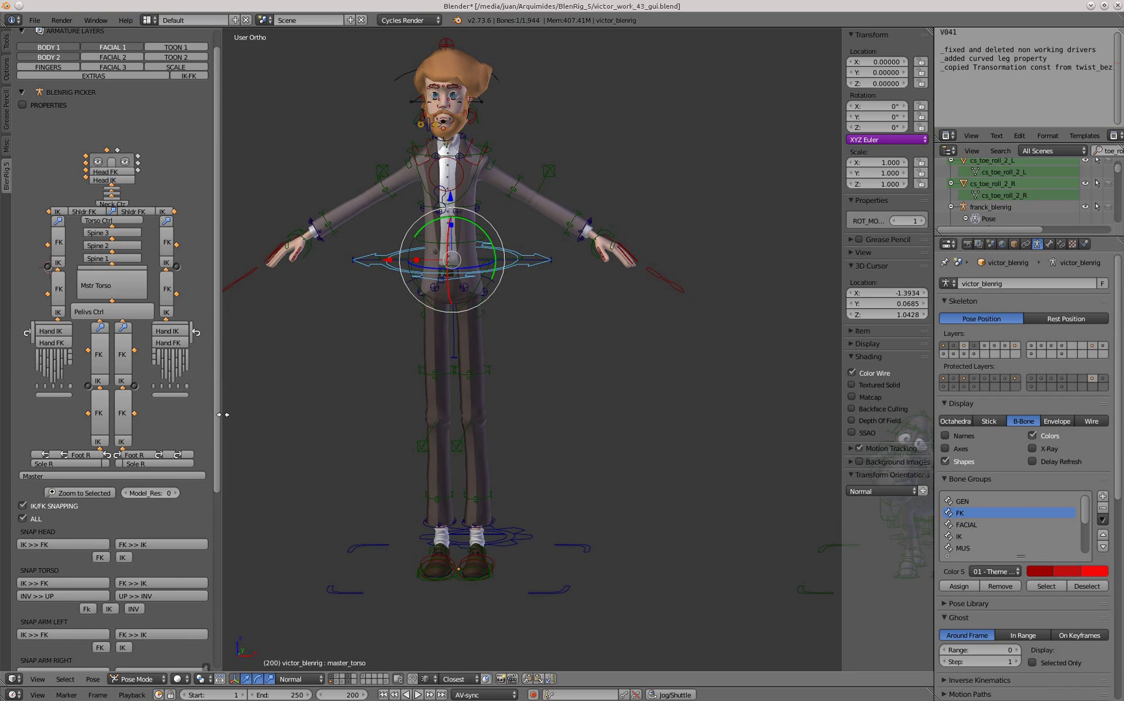
{"action": "left_click_drag", "start_coordinate": [218, 350], "coordinate": [217, 536]}
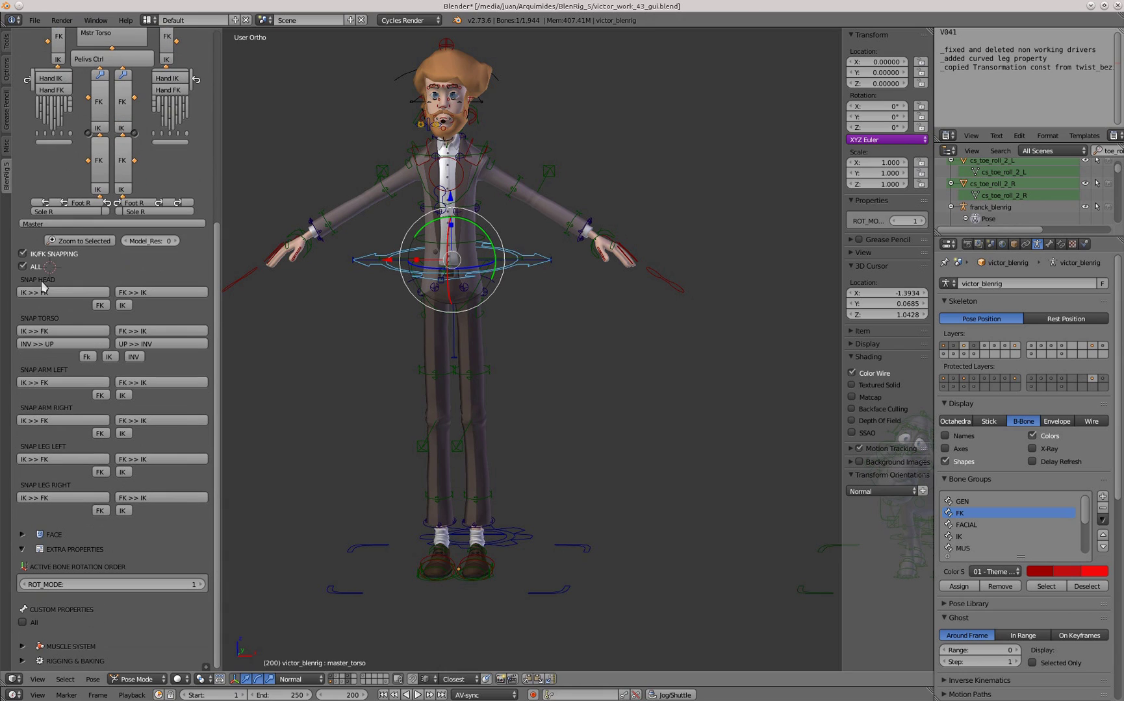
{"action": "left_click", "coordinate": [23, 253]}
{"action": "scroll", "coordinate": [417, 397], "scroll_direction": "up", "scroll_amount": 3}
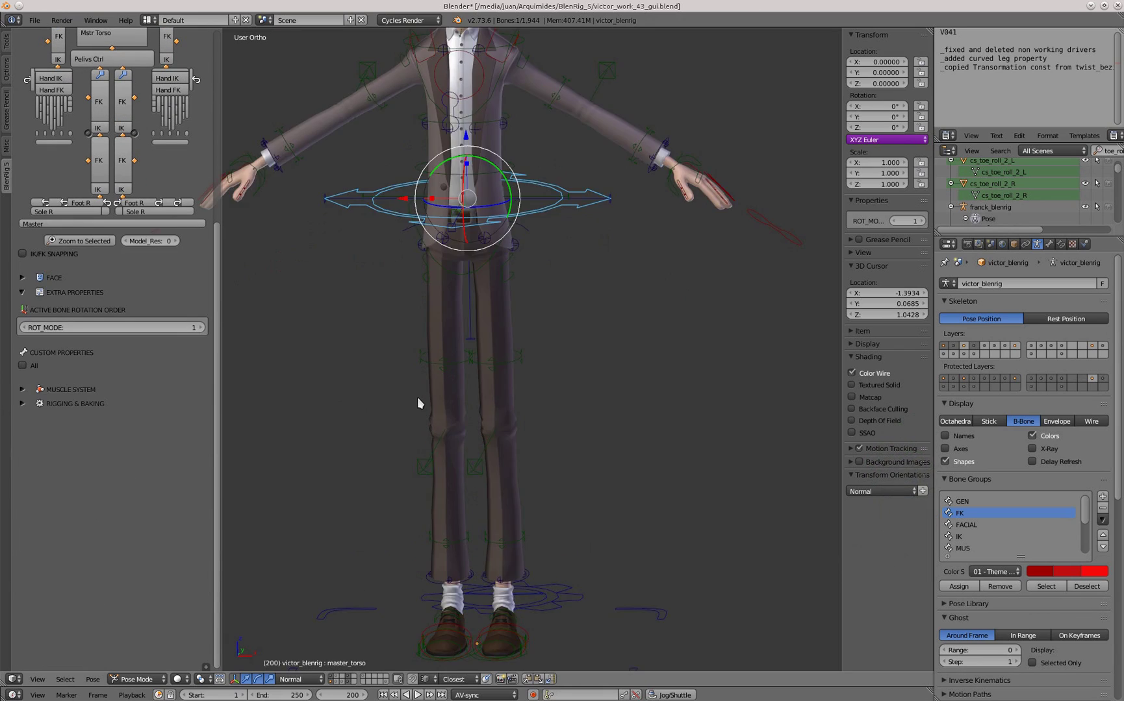
{"action": "key", "text": "KP_1"}
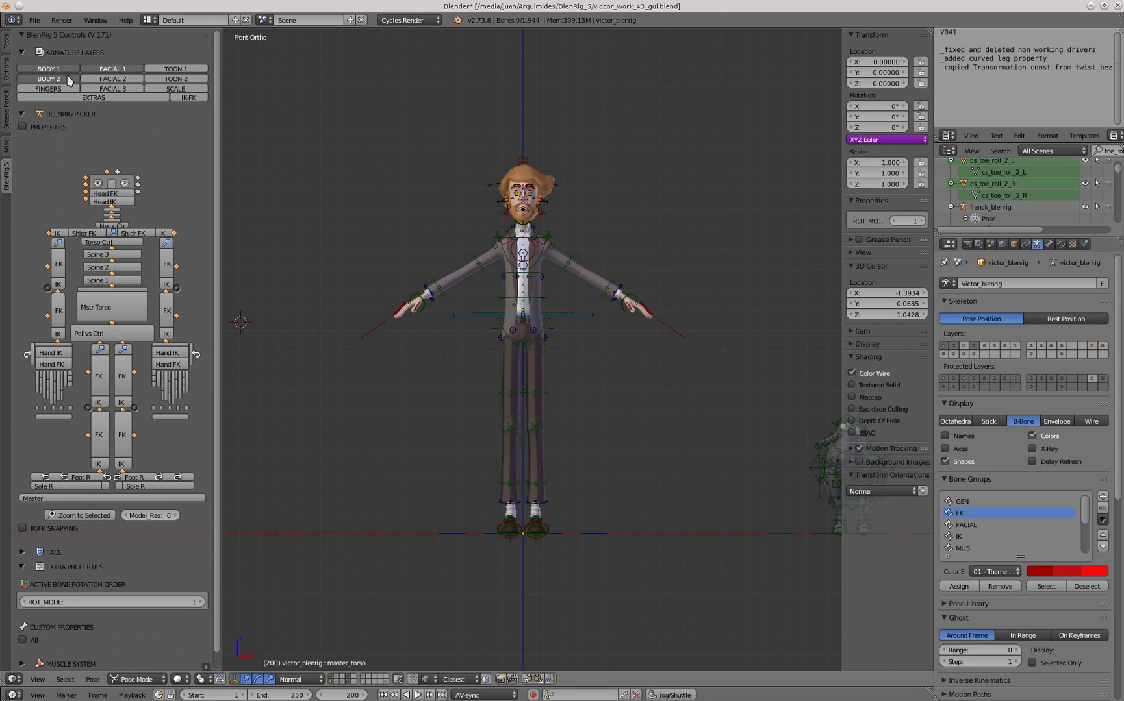
Show the human rig's remaining armature layers and select its head_mid_ctrl bone.
{"action": "left_click_drag", "start_coordinate": [173, 70], "coordinate": [49, 89]}
{"action": "scroll", "coordinate": [459, 260], "scroll_direction": "up", "scroll_amount": 2}
{"action": "middle_click_drag", "start_coordinate": [460, 272], "coordinate": [388, 254], "text": "shift"}
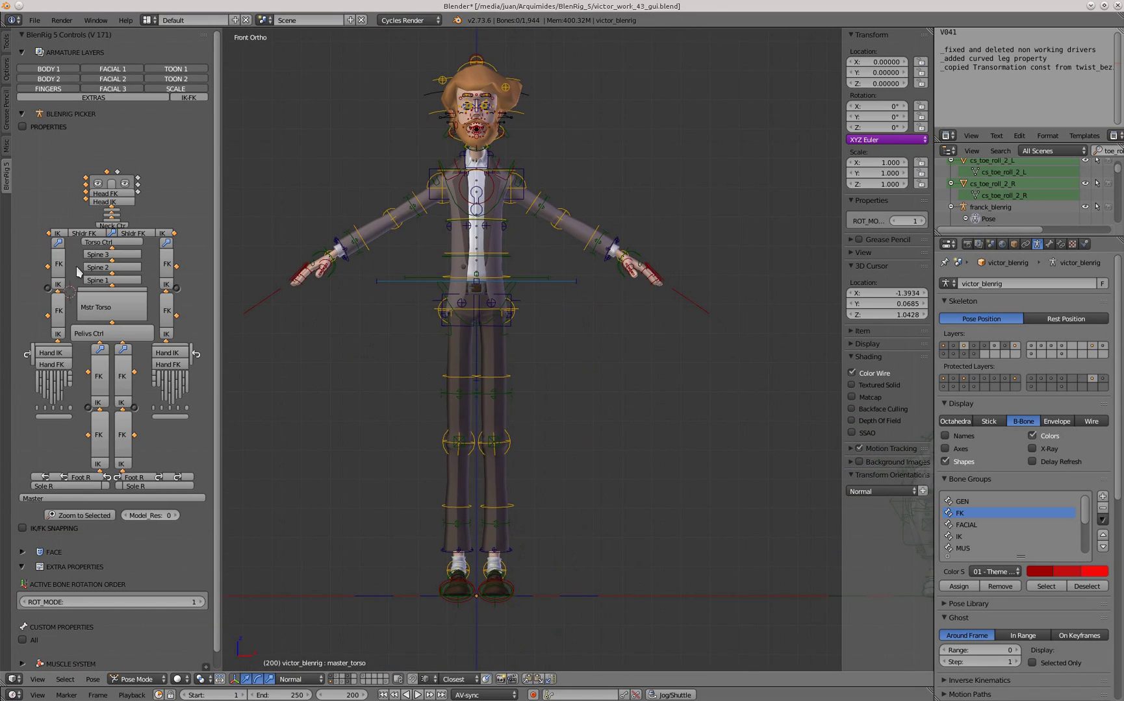
{"action": "left_click", "coordinate": [86, 178]}
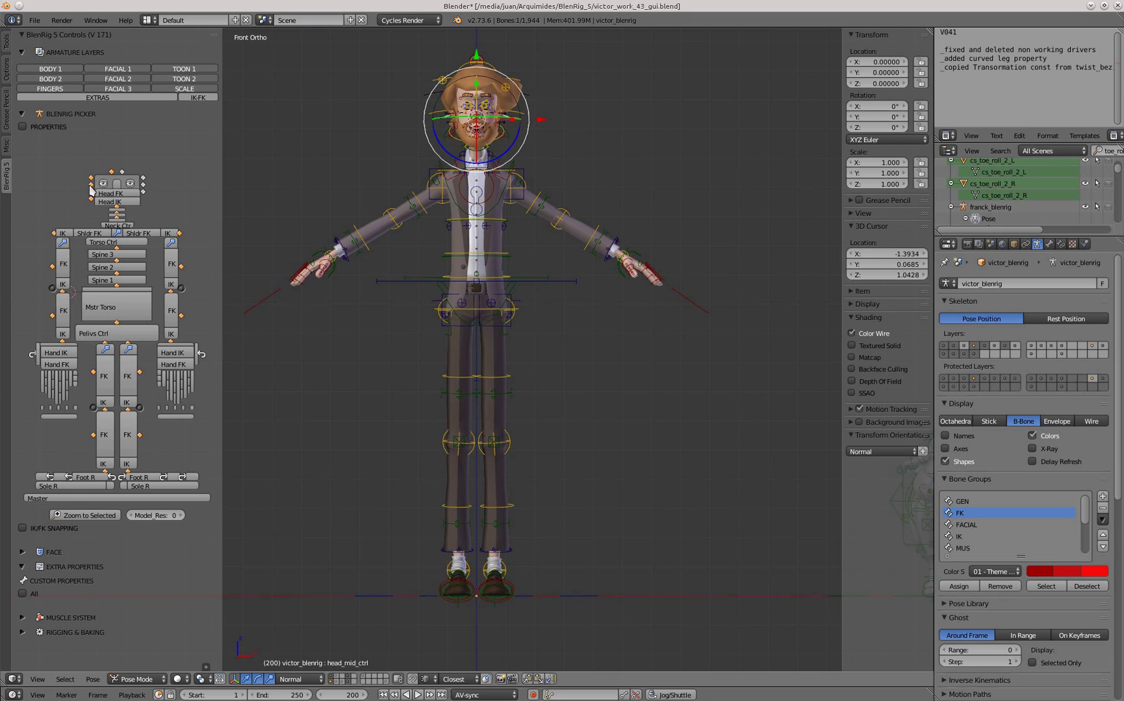
Try moving the human rig's left elbow toon control and the arm_toon_L control.
{"action": "left_click", "coordinate": [171, 292]}
{"action": "key", "text": "g"}
{"action": "right_click", "coordinate": [433, 318]}
{"action": "left_click", "coordinate": [181, 266]}
{"action": "key", "text": "g"}
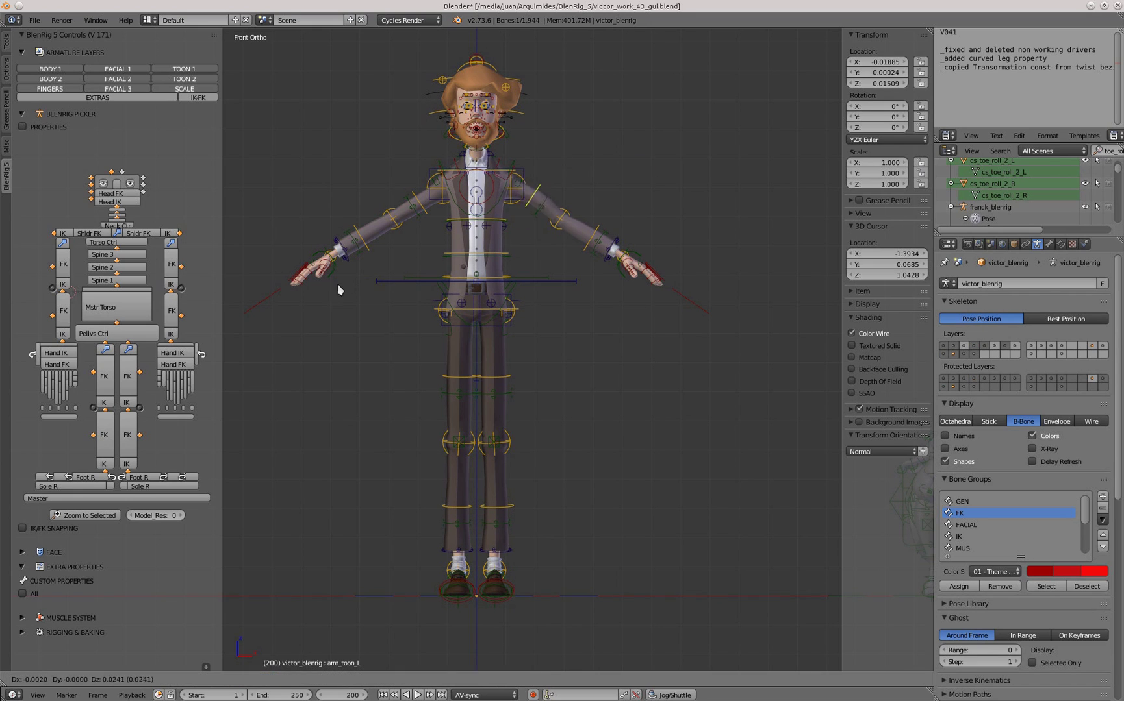
{"action": "right_click", "coordinate": [337, 288]}
Move the right hand IK, left hand IK and master torso controls to pose the human rig's body.
{"action": "left_click", "coordinate": [57, 352]}
{"action": "key", "text": "g"}
{"action": "left_click", "coordinate": [170, 352]}
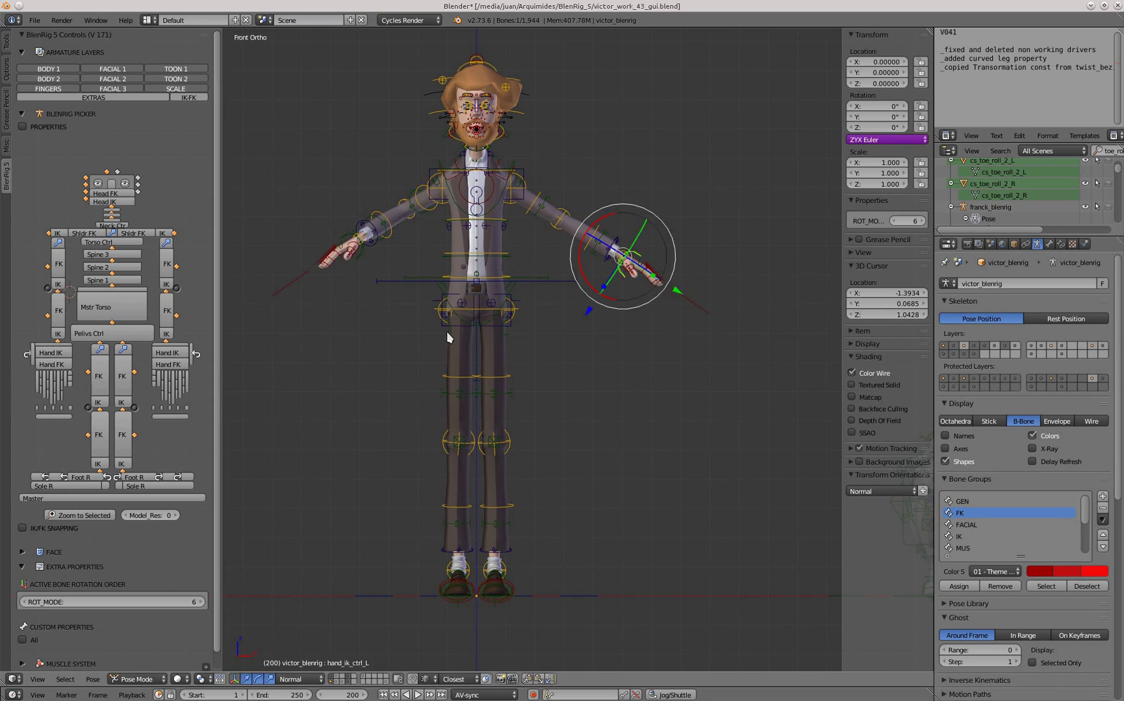
{"action": "key", "text": "g"}
{"action": "left_click", "coordinate": [111, 307]}
{"action": "key", "text": "g"}
Rotate the head FK control freely to about X -9°, Y 31°, Z -3° and select the head IK control.
{"action": "left_click", "coordinate": [107, 193]}
{"action": "key", "text": "r"}
{"action": "key", "text": "r"}
{"action": "left_click", "coordinate": [405, 249]}
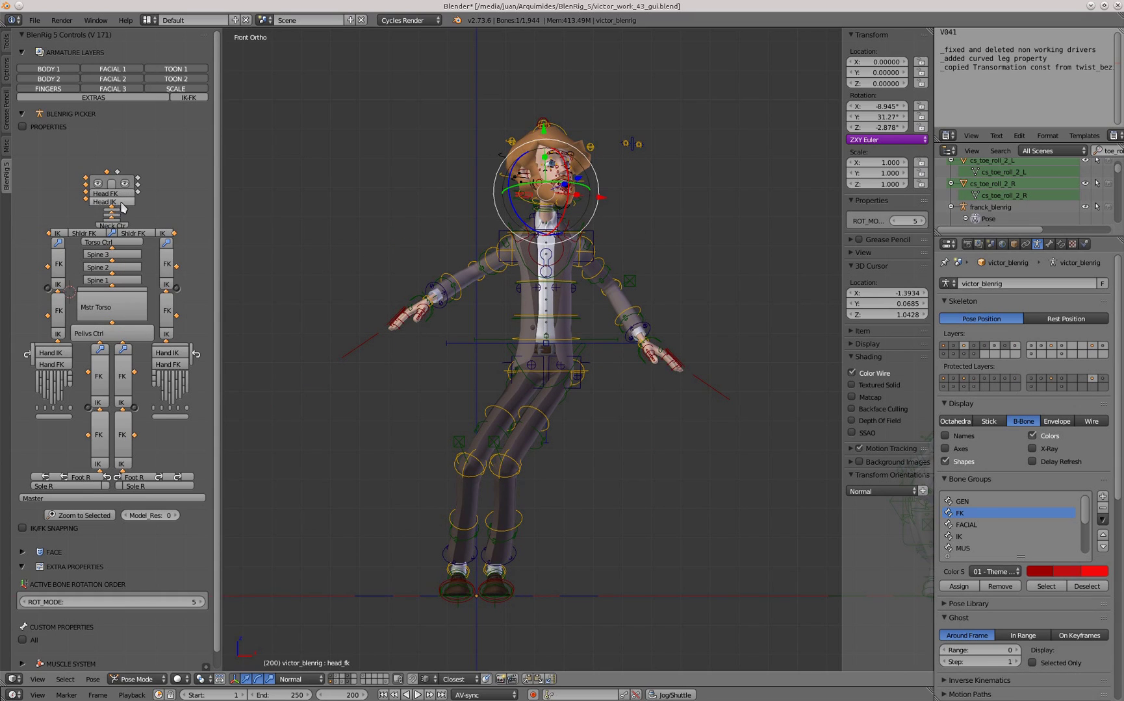
{"action": "left_click", "coordinate": [112, 202]}
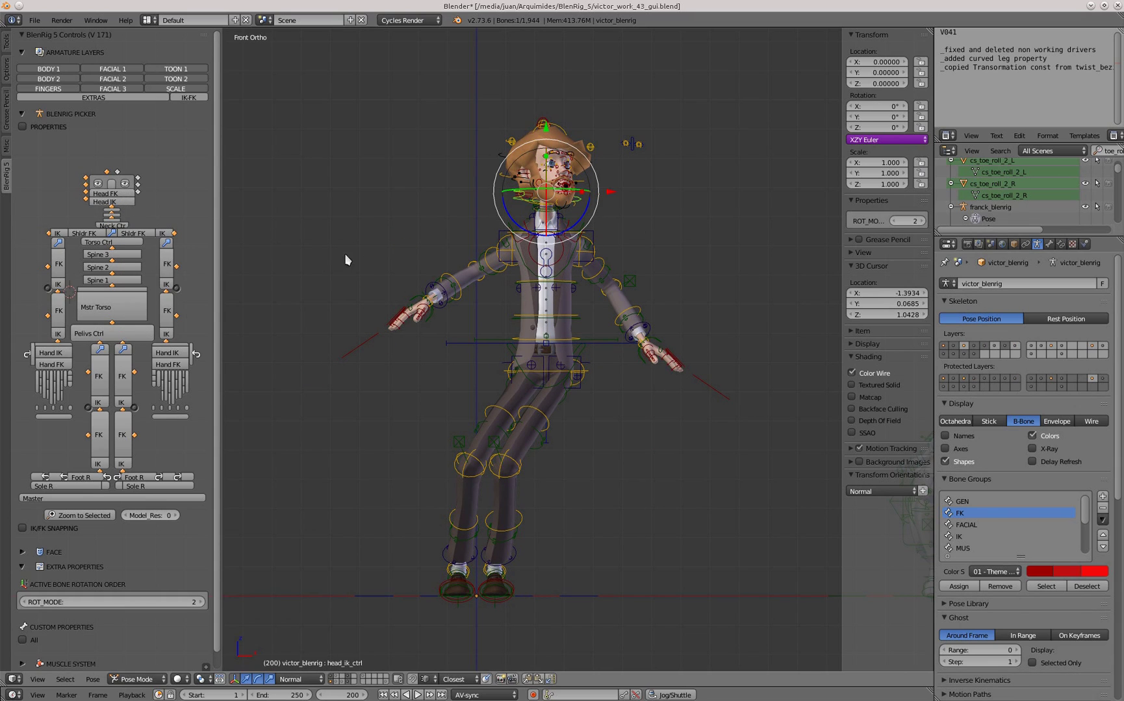
Move the left elbow pole to about X 0.29, Z 0.13 and the left knee pole to about X -0.28, Z -0.11.
{"action": "left_click", "coordinate": [177, 288]}
{"action": "key", "text": "g"}
{"action": "left_click", "coordinate": [660, 267]}
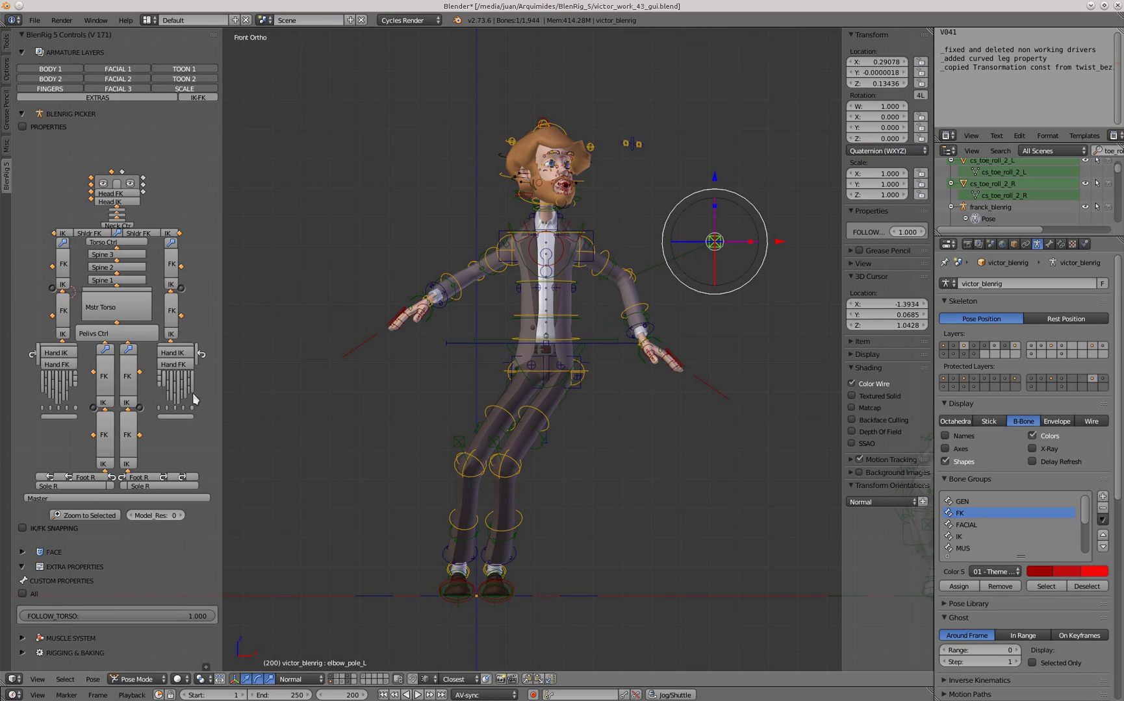
{"action": "left_click", "coordinate": [139, 407]}
{"action": "key", "text": "g"}
{"action": "left_click", "coordinate": [386, 516]}
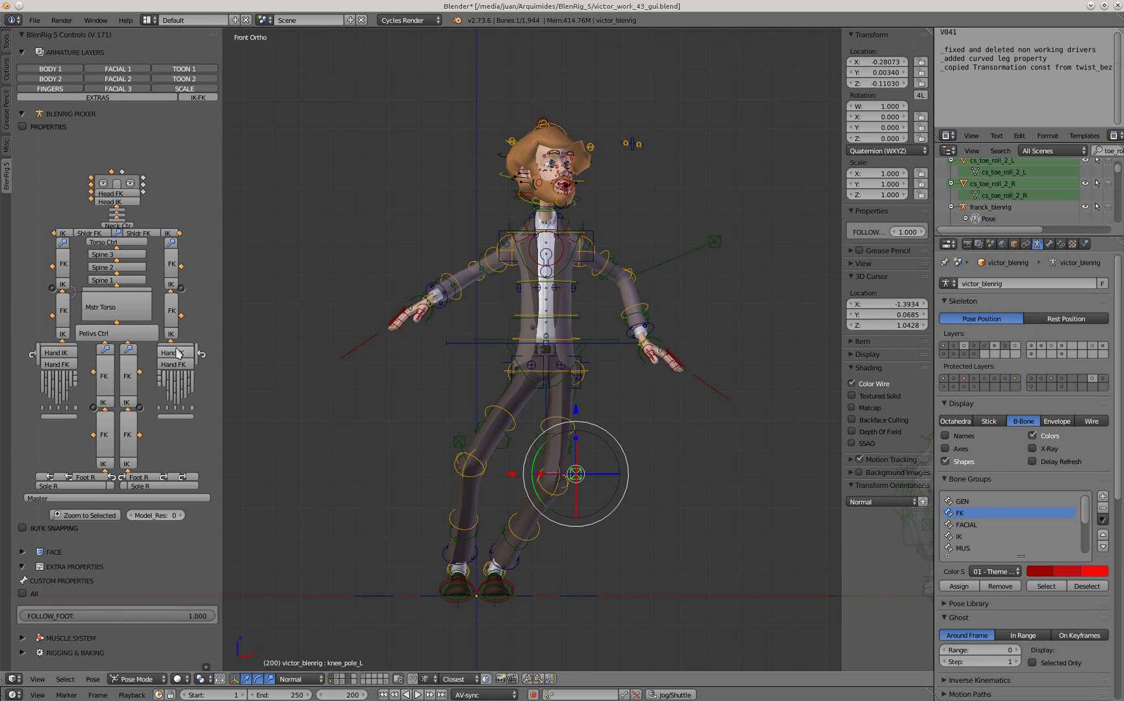
Try bending the human rig's left palm by rotating the palm_bend_ik_ctrl_L control.
{"action": "left_click", "coordinate": [177, 353]}
{"action": "middle_click_drag", "start_coordinate": [495, 499], "coordinate": [661, 491]}
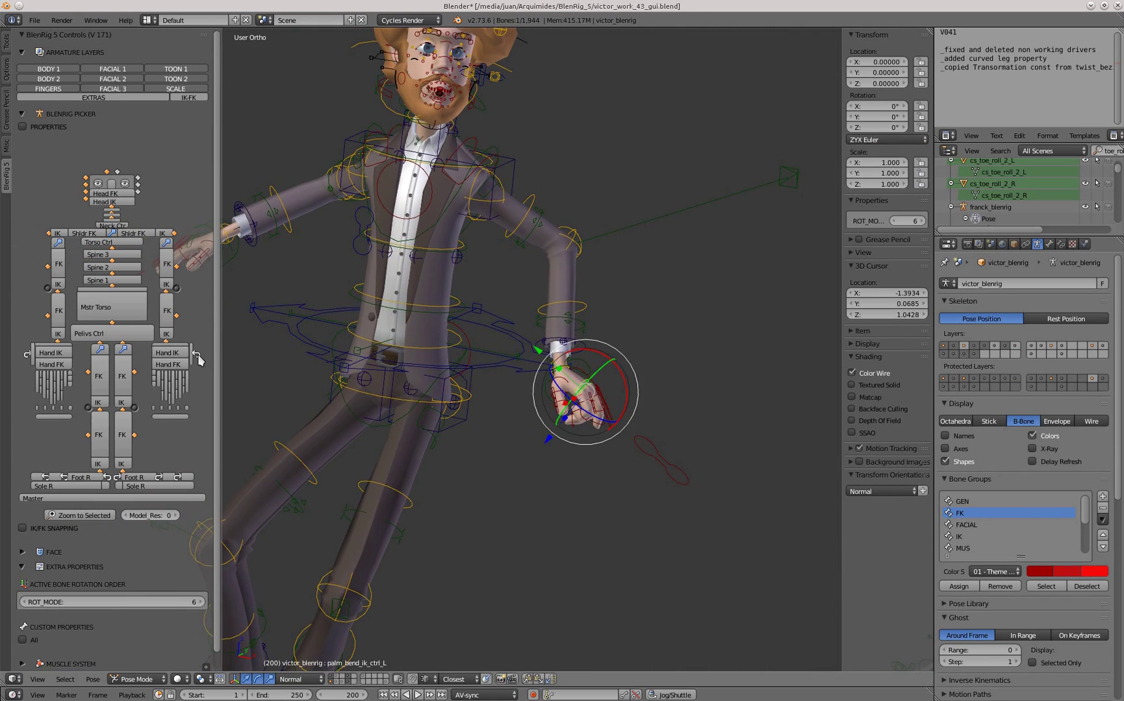
{"action": "middle_click_drag", "start_coordinate": [717, 439], "coordinate": [574, 403]}
{"action": "key", "text": "r"}
{"action": "right_click", "coordinate": [722, 341]}
Try rotating the left foot roll control and the toe_roll_2_L control to test the foot.
{"action": "left_click", "coordinate": [118, 478]}
{"action": "middle_click_drag", "start_coordinate": [565, 603], "coordinate": [632, 482], "text": "shift"}
{"action": "key", "text": "r"}
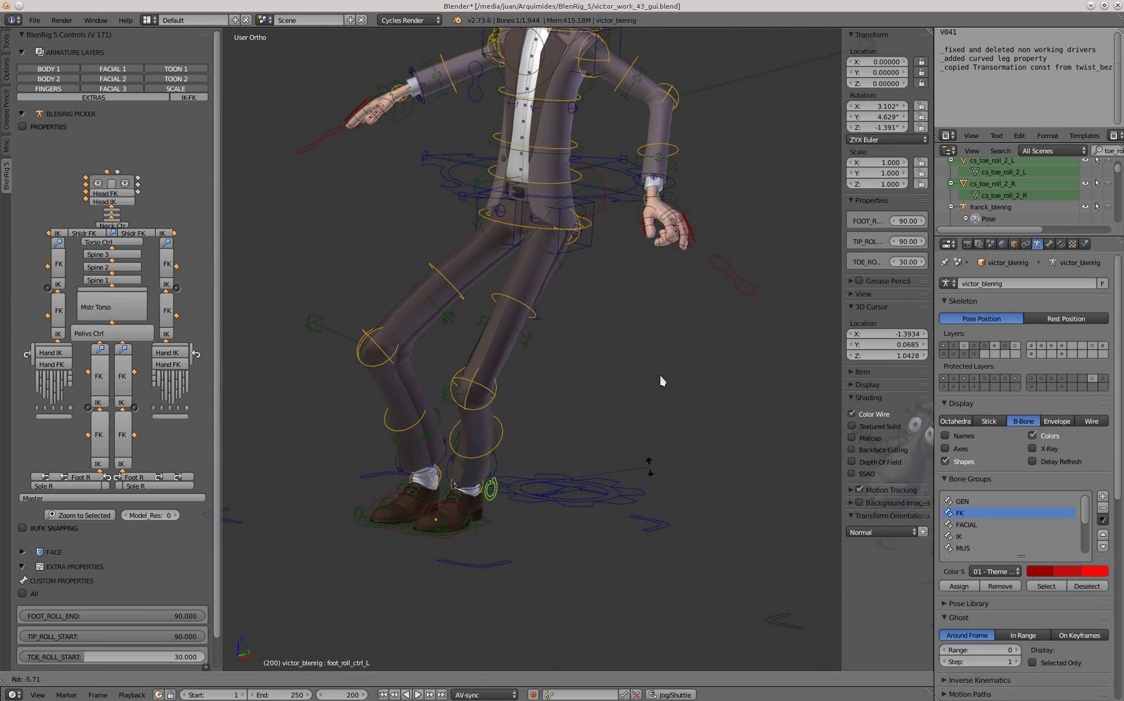
{"action": "right_click", "coordinate": [660, 376]}
{"action": "scroll", "coordinate": [379, 537], "scroll_direction": "up", "scroll_amount": 4}
{"action": "left_click", "coordinate": [177, 477]}
{"action": "key", "text": "r"}
{"action": "key", "text": "r"}
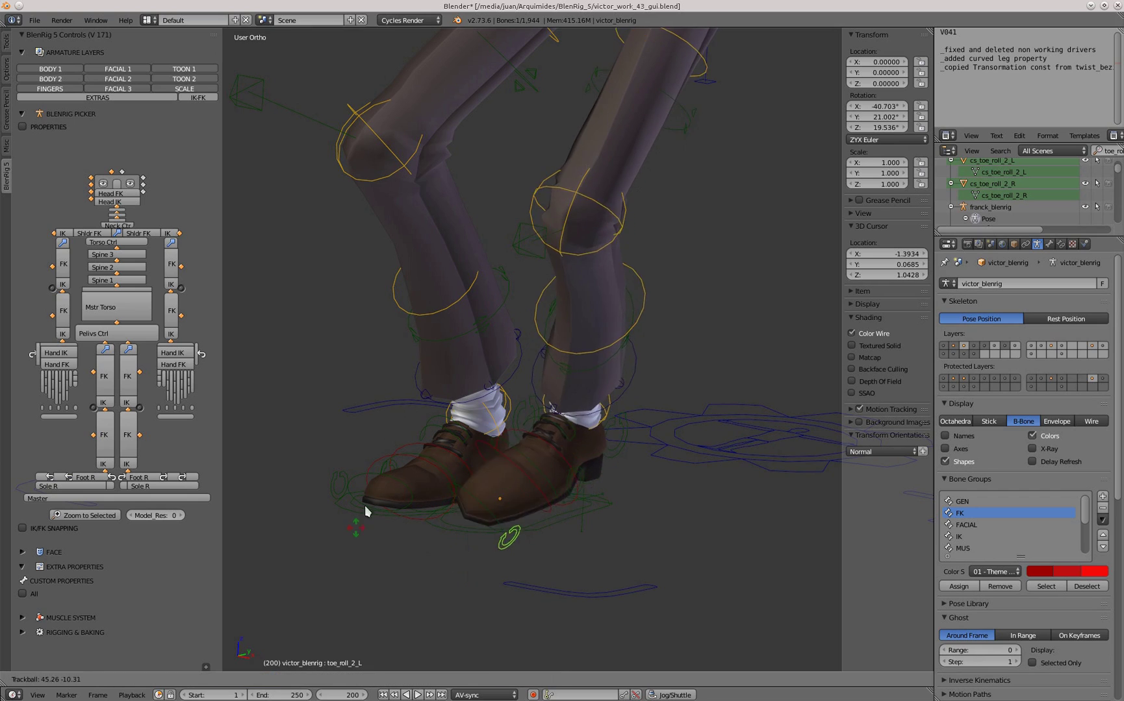
{"action": "right_click", "coordinate": [380, 528]}
Try the left sole control, undo the last pose changes and reopen the BlenRig 5 controls.
{"action": "scroll", "coordinate": [384, 507], "scroll_direction": "down", "scroll_amount": 8}
{"action": "left_click", "coordinate": [123, 486]}
{"action": "key", "text": "a"}
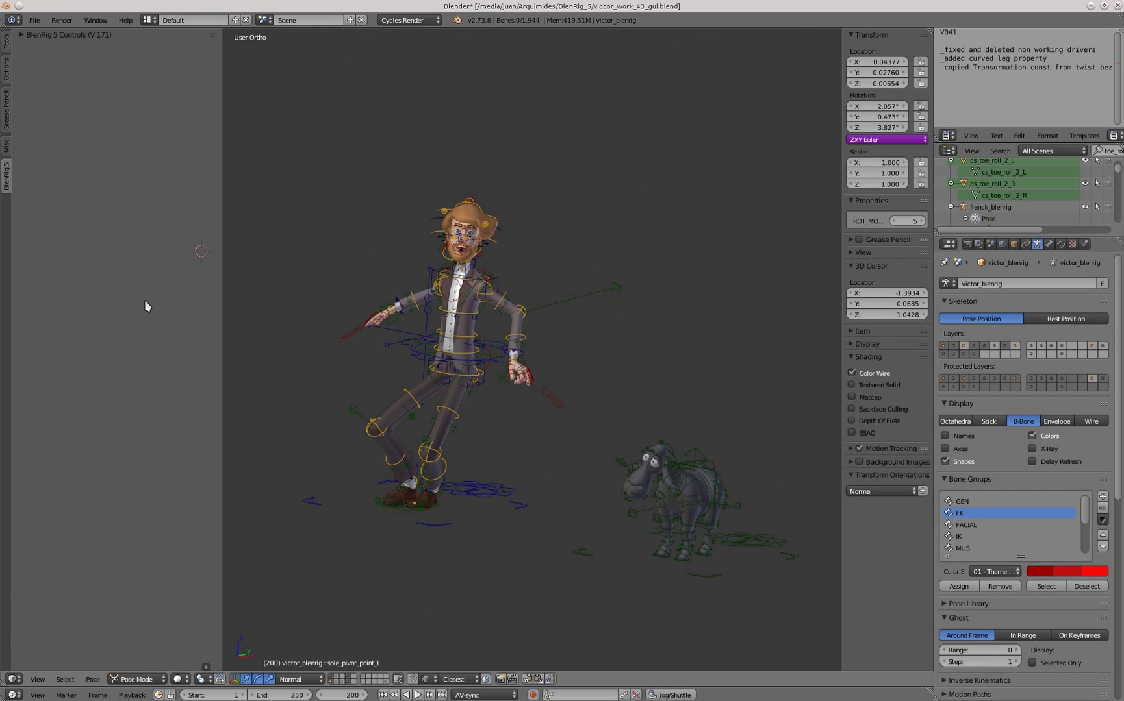
{"action": "key", "text": "ctrl+z"}
{"action": "key", "text": "ctrl+z"}
{"action": "key", "text": "ctrl+z"}
{"action": "left_click", "coordinate": [26, 35]}
Select all of the human rig's bones and clear their location and rotation.
{"action": "left_click", "coordinate": [98, 498]}
{"action": "key", "text": "a"}
{"action": "key", "text": "a"}
{"action": "key", "text": "alt+g"}
{"action": "key", "text": "alt+r"}
{"action": "key", "text": "a"}
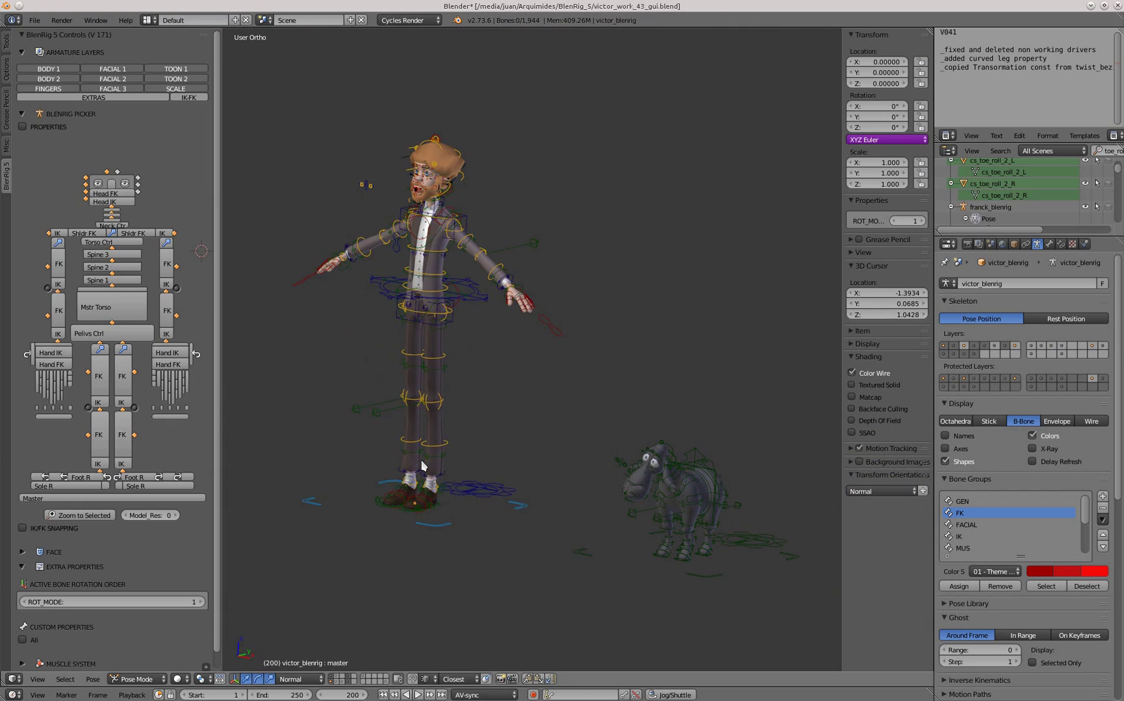
Limit the front view to renderable objects by enabling Only Render in the viewport display settings.
{"action": "key", "text": "KP_1"}
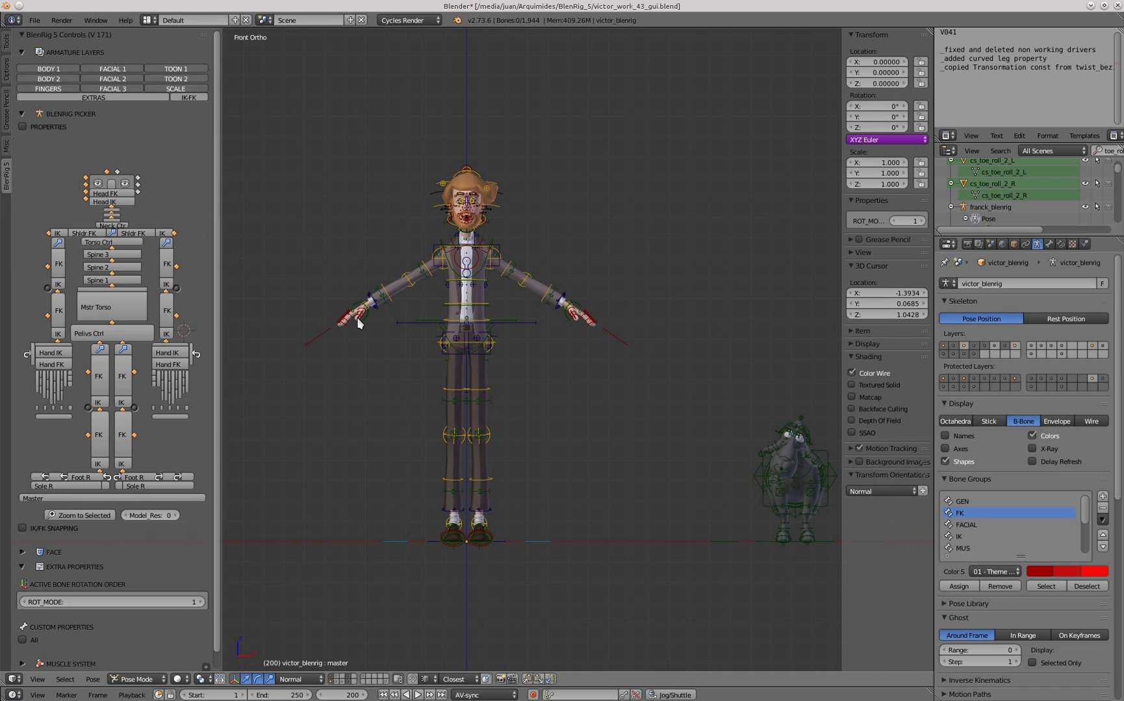
{"action": "key", "text": "KP_5"}
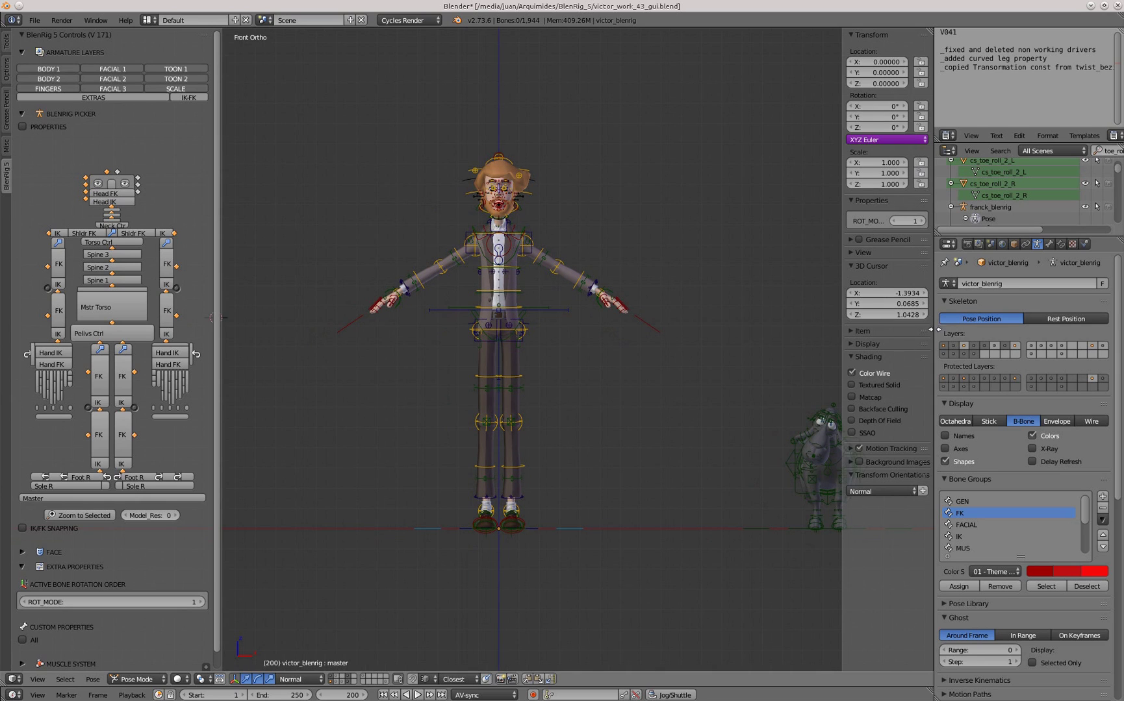
{"action": "left_click", "coordinate": [867, 344]}
{"action": "left_click", "coordinate": [851, 360]}
Lower the master torso by about 0.45 on Z and tilt the upper torso control about -15° on Z.
{"action": "left_click", "coordinate": [89, 303]}
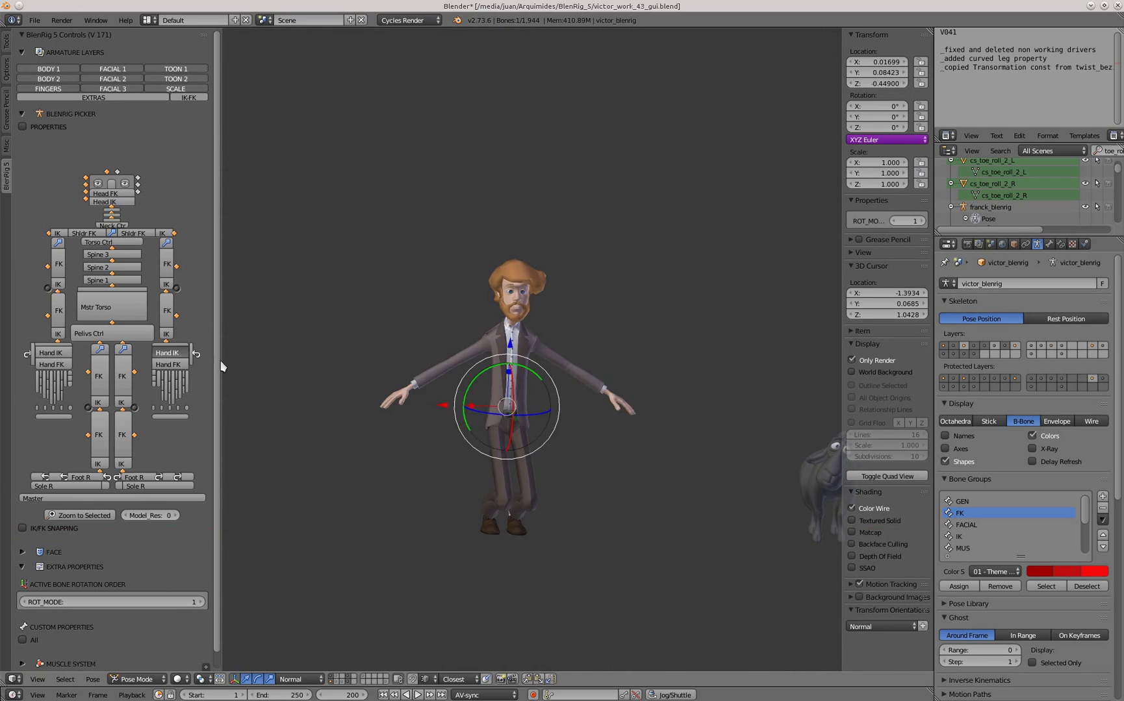
{"action": "key", "text": "KP_Decimal"}
{"action": "key", "text": "r"}
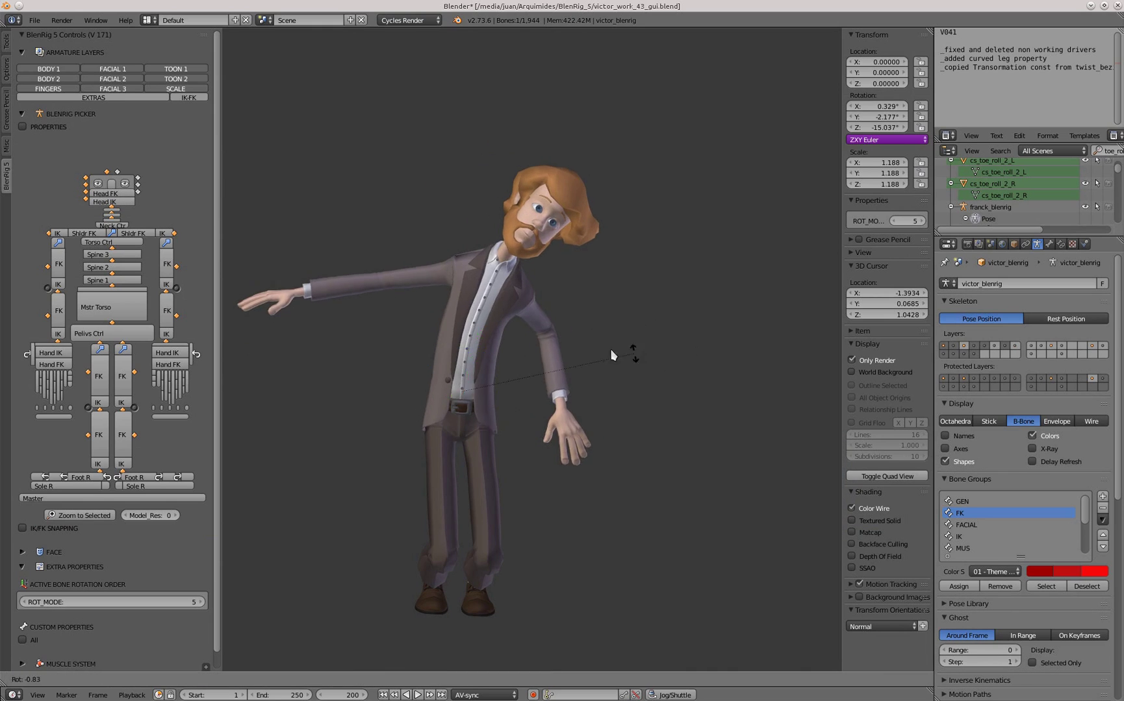
{"action": "left_click", "coordinate": [610, 356]}
Move the left sole control to spread the feet apart and shift the head with a neck control.
{"action": "left_click", "coordinate": [151, 487]}
{"action": "key", "text": "g"}
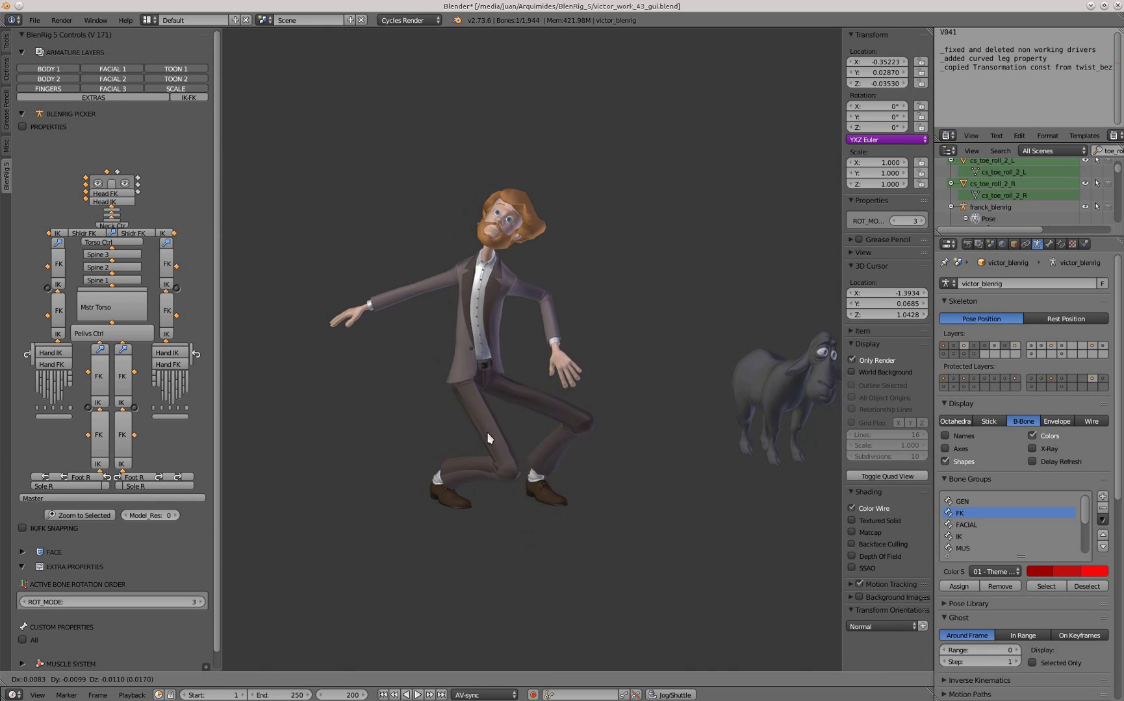
{"action": "left_click", "coordinate": [314, 496]}
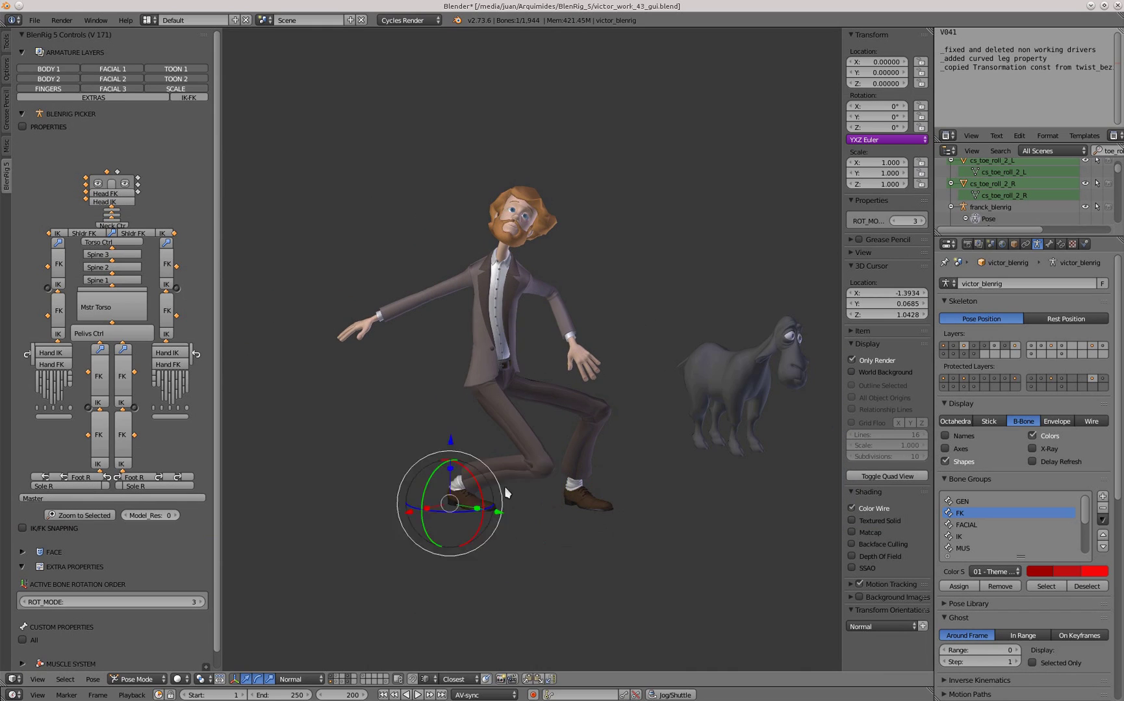
{"action": "left_click", "coordinate": [102, 220]}
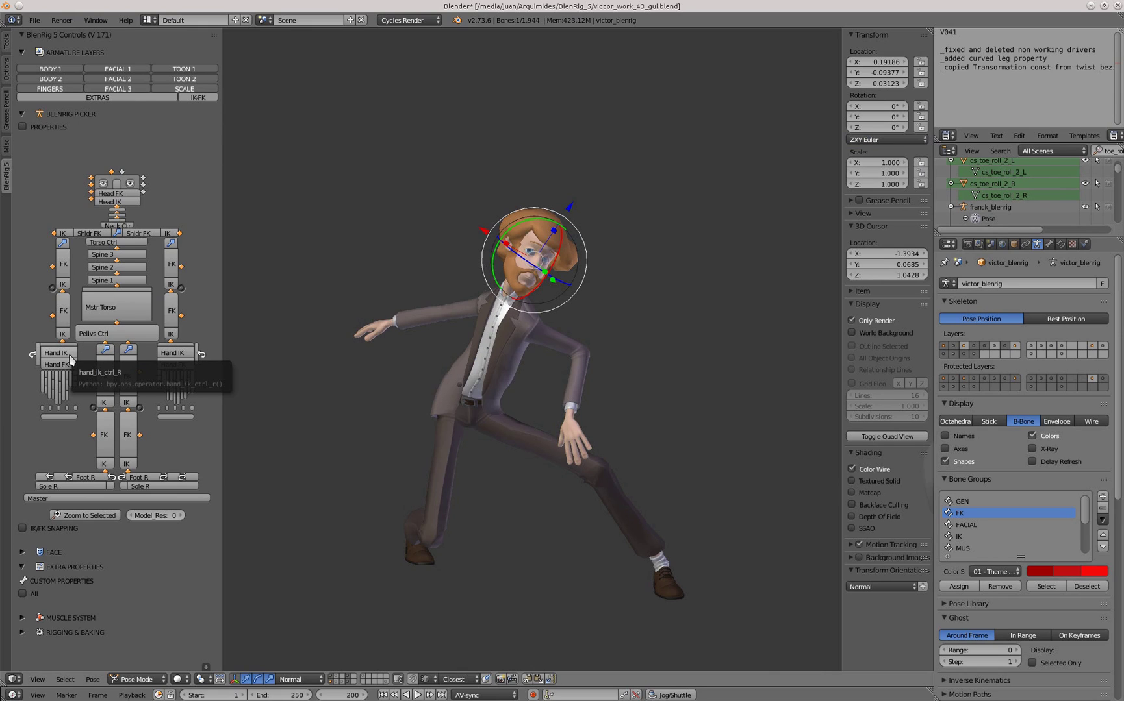
Move the left hand IK control to about X 0.22, Y -0.15, Z -0.09.
{"action": "left_click", "coordinate": [169, 354]}
{"action": "key", "text": "g"}
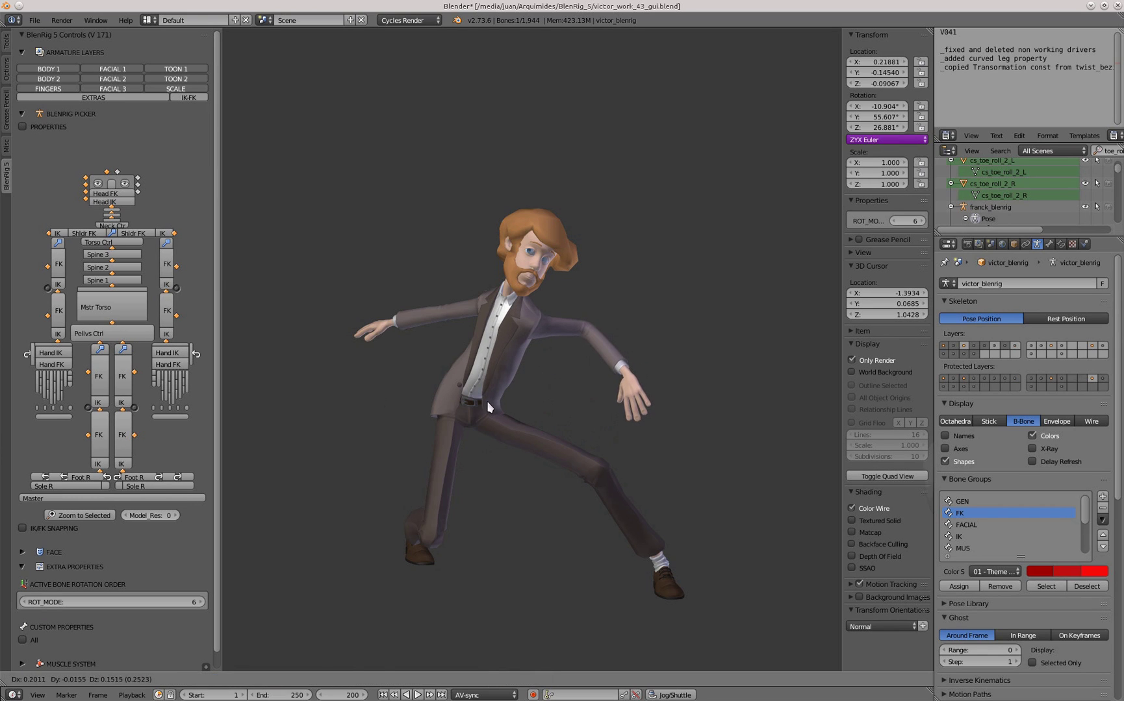
{"action": "left_click", "coordinate": [487, 400]}
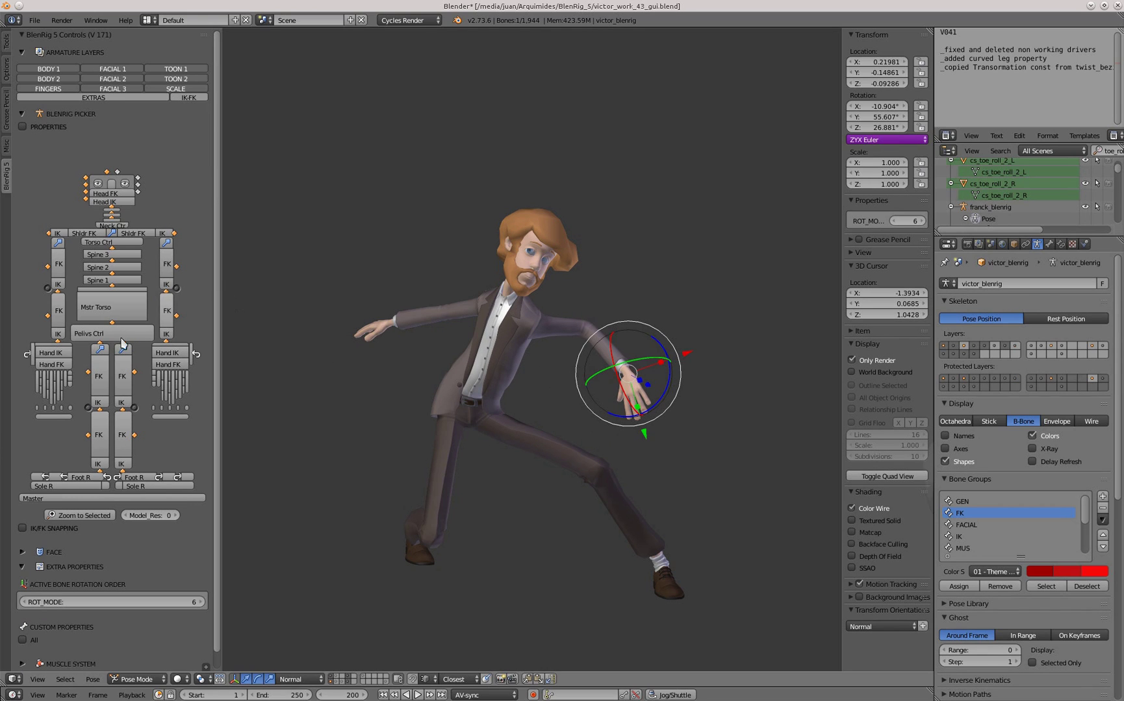
Add the right hand IK control to the selection, move both hands together, and add the master torso to the selection.
{"action": "left_click", "coordinate": [59, 357], "text": "shift"}
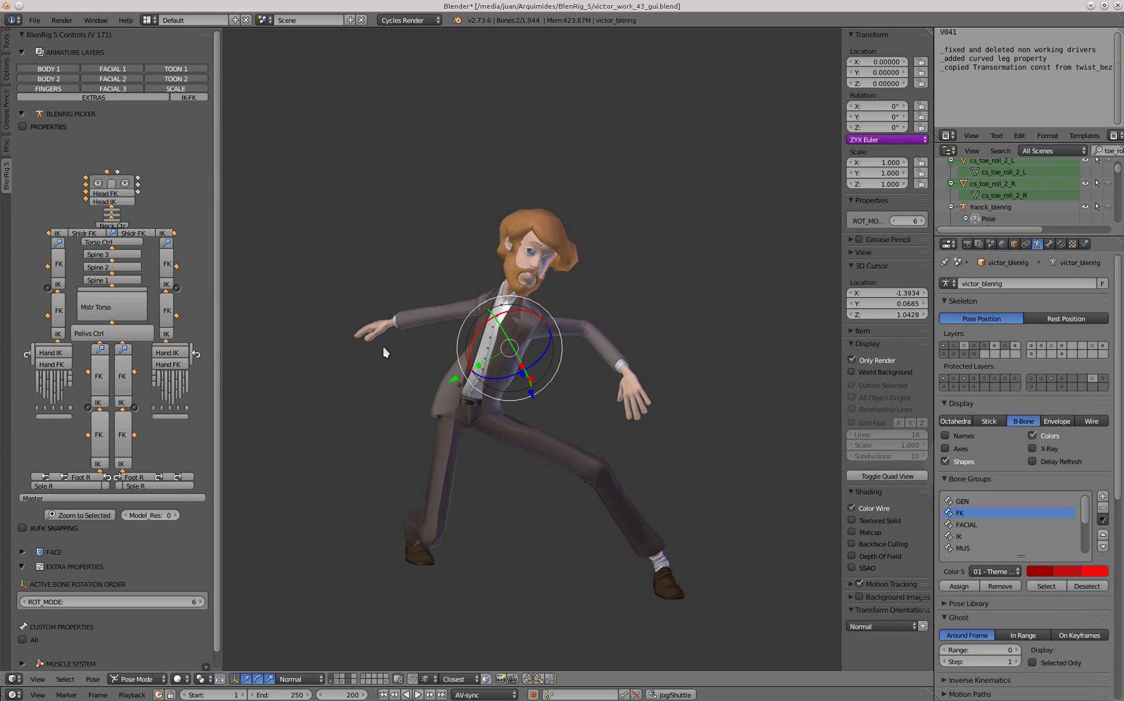
{"action": "key", "text": "g"}
{"action": "left_click", "coordinate": [403, 353]}
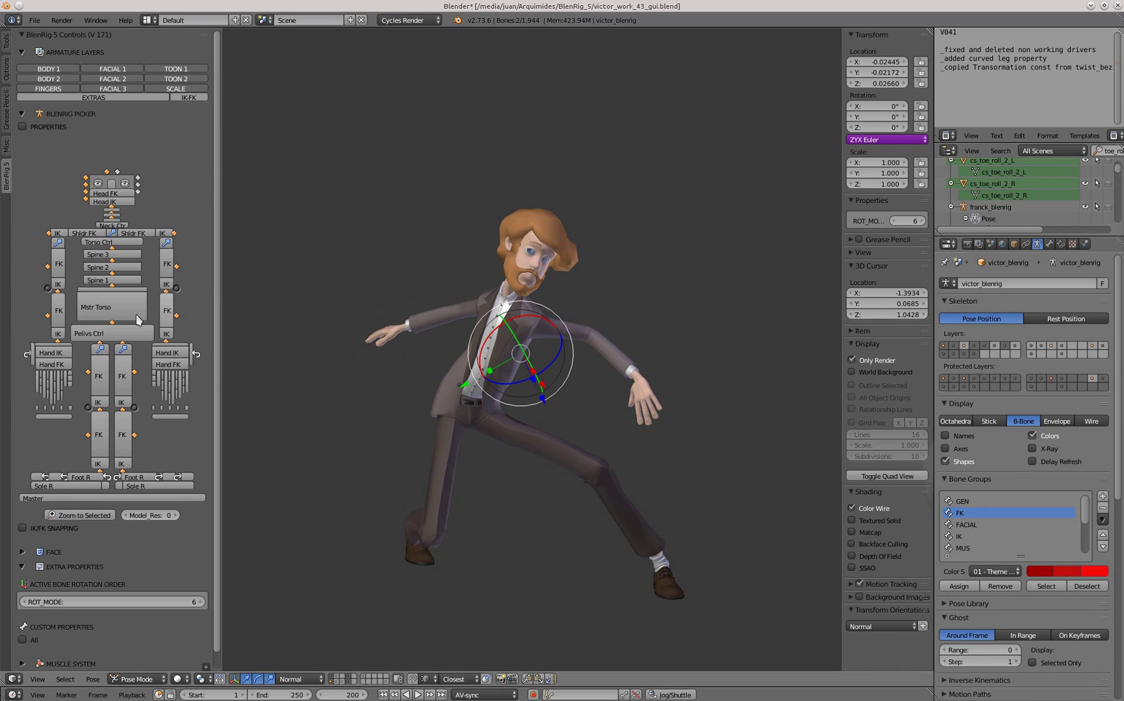
{"action": "left_click", "coordinate": [138, 318], "text": "shift"}
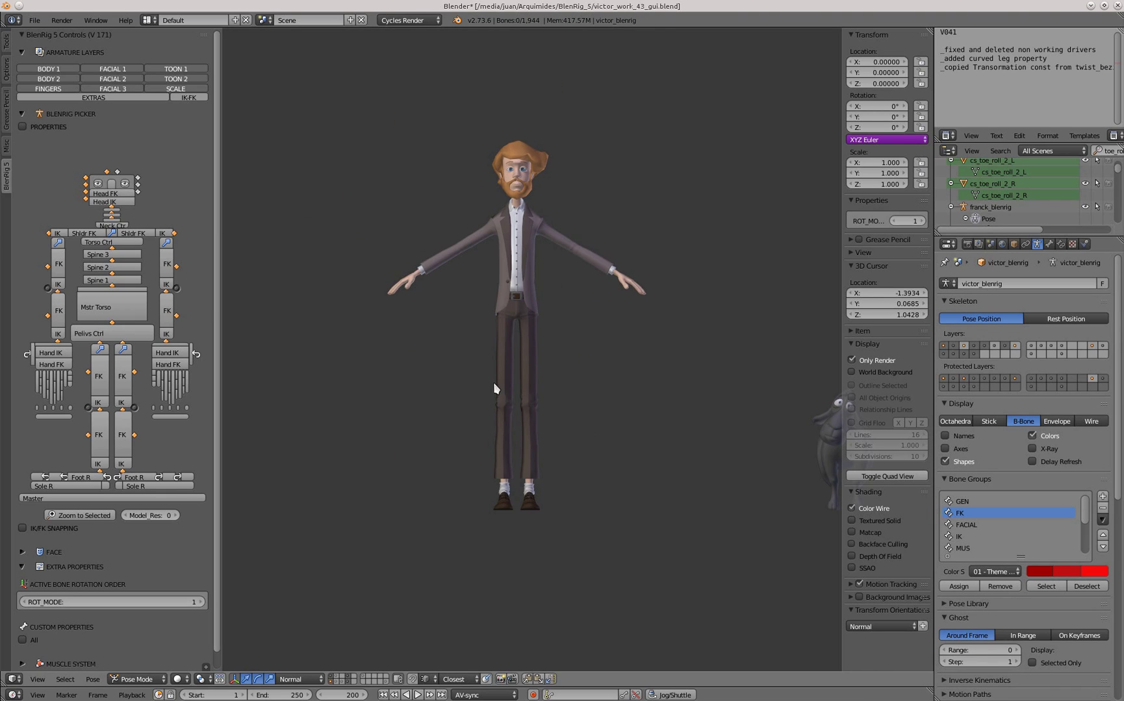
Try a Model_Res of 1 on the human character and set it back to 0.
{"action": "scroll", "coordinate": [494, 389], "scroll_direction": "up", "scroll_amount": 1}
{"action": "scroll", "coordinate": [125, 481], "scroll_direction": "down", "scroll_amount": 1}
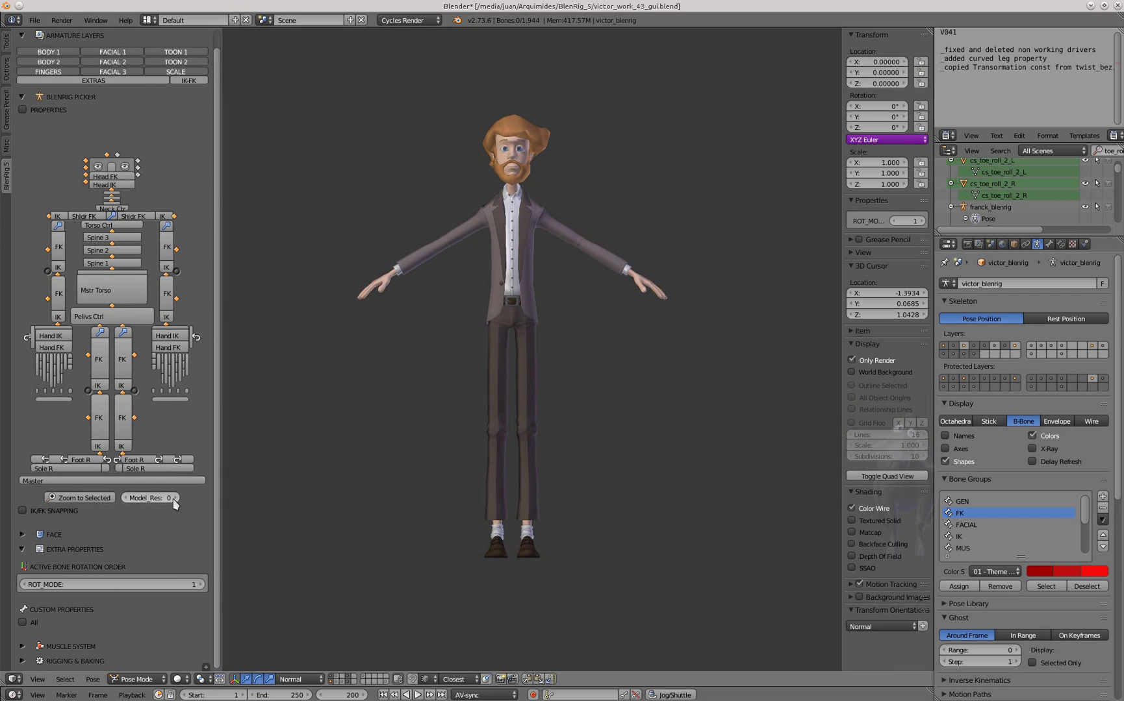
{"action": "left_click", "coordinate": [174, 498]}
{"action": "left_click", "coordinate": [125, 498]}
{"action": "scroll", "coordinate": [517, 138], "scroll_direction": "up", "scroll_amount": 5}
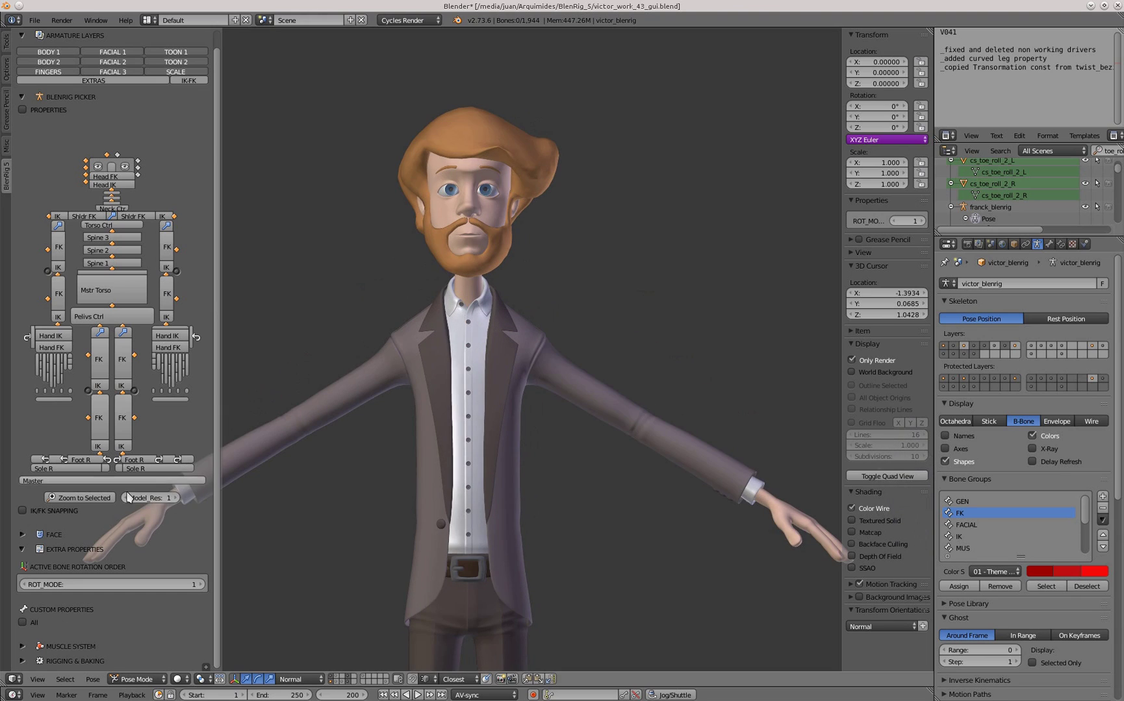
{"action": "left_click", "coordinate": [175, 499]}
{"action": "left_click", "coordinate": [125, 499]}
{"action": "scroll", "coordinate": [470, 385], "scroll_direction": "down", "scroll_amount": 2}
{"action": "scroll", "coordinate": [470, 388], "scroll_direction": "down", "scroll_amount": 3}
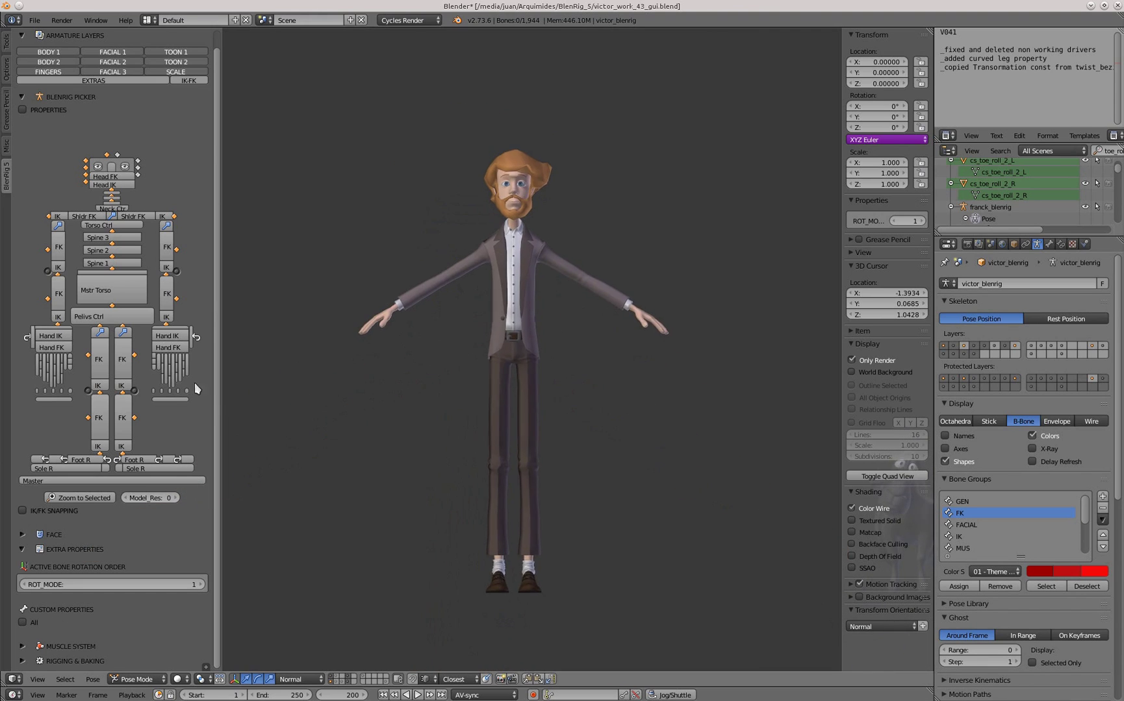
Zoom the view to the left hand FK control and scale the left thumb control to about 0.6.
{"action": "left_click", "coordinate": [165, 349]}
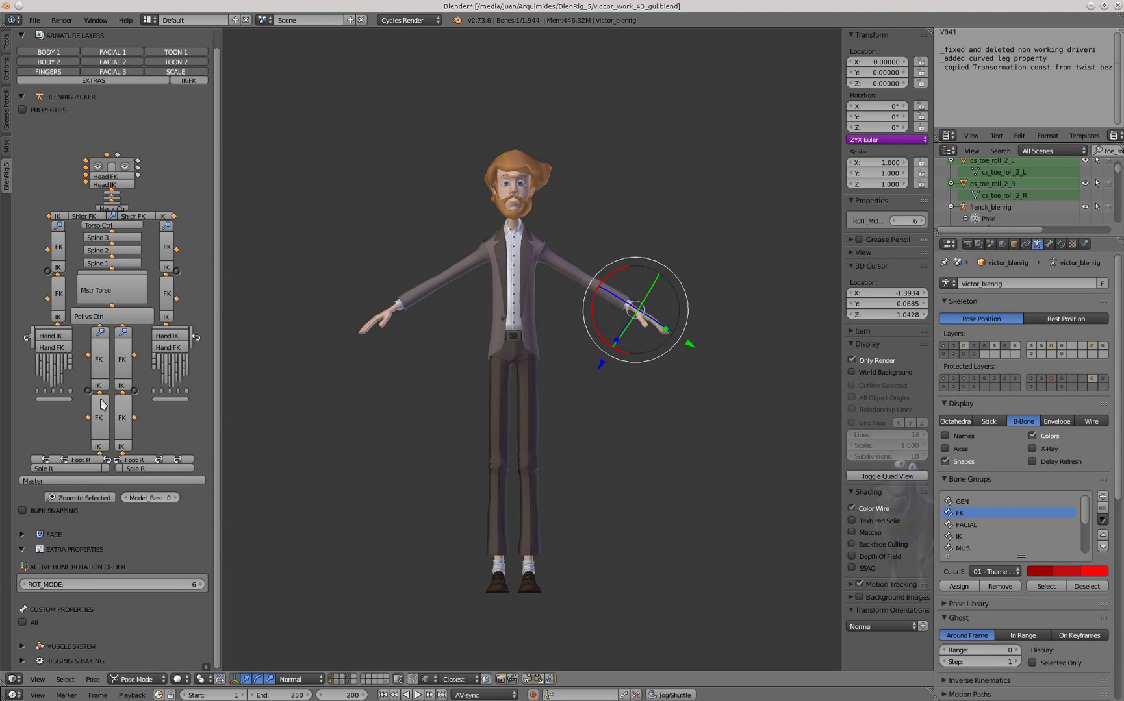
{"action": "left_click", "coordinate": [79, 499]}
{"action": "middle_click_drag", "start_coordinate": [425, 351], "coordinate": [371, 408]}
{"action": "left_click", "coordinate": [157, 360]}
{"action": "key", "text": "s"}
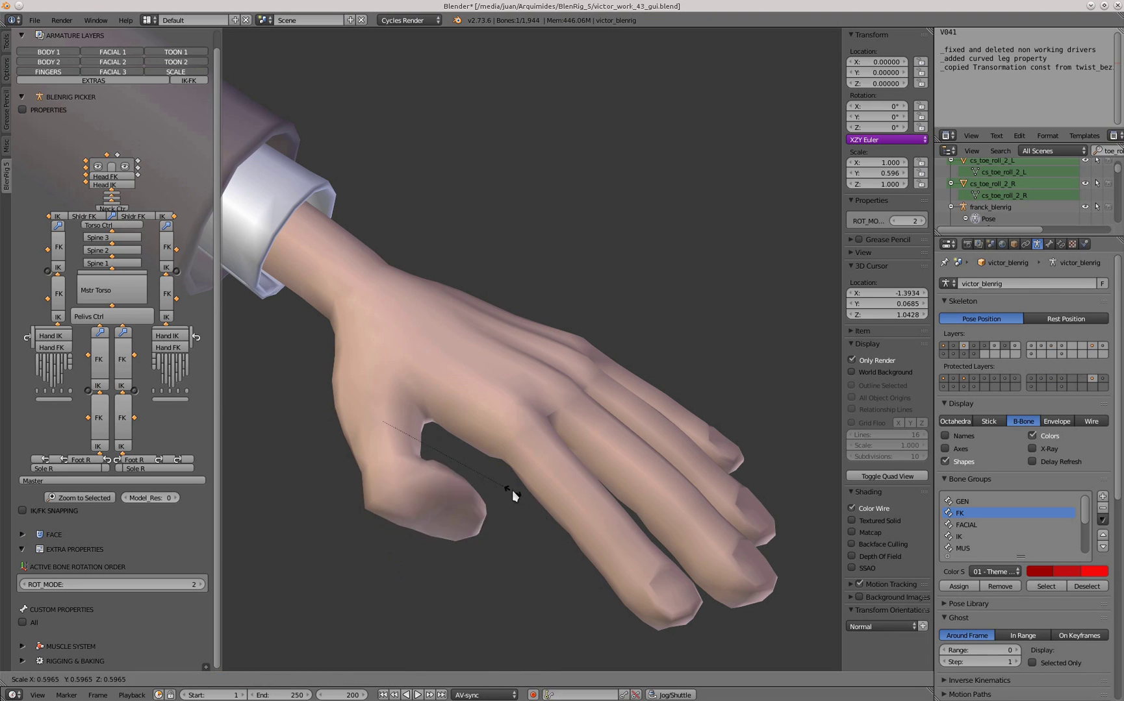
{"action": "left_click", "coordinate": [510, 492]}
Rotate the left index finger control to about X 33°, Y 1.5°, Z 27°.
{"action": "left_click", "coordinate": [165, 368]}
{"action": "key", "text": "r"}
{"action": "left_click", "coordinate": [632, 552]}
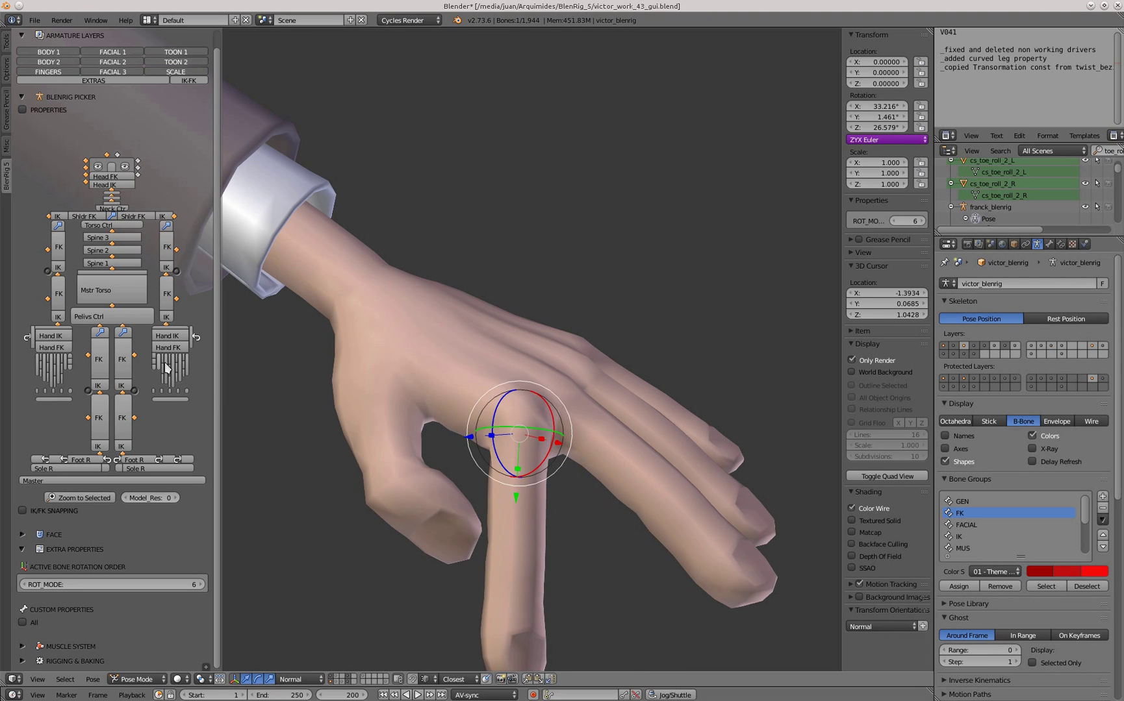
Add the left middle, ring and little finger controls to the selection, rotate all four together and scale them to about 0.67.
{"action": "left_click", "coordinate": [172, 367], "text": "shift"}
{"action": "left_click", "coordinate": [179, 365], "text": "shift"}
{"action": "left_click", "coordinate": [186, 365], "text": "shift"}
{"action": "key", "text": "r"}
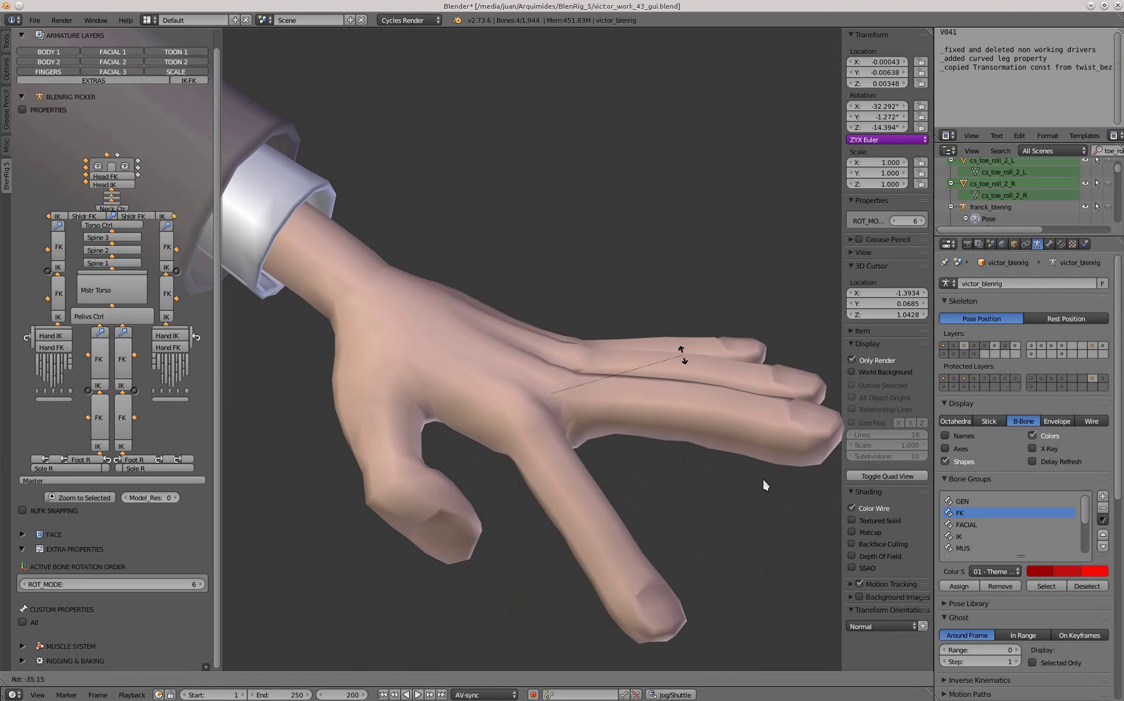
{"action": "left_click", "coordinate": [764, 484]}
{"action": "key", "text": "s"}
{"action": "left_click", "coordinate": [672, 481]}
{"action": "scroll", "coordinate": [455, 324], "scroll_direction": "down", "scroll_amount": 3}
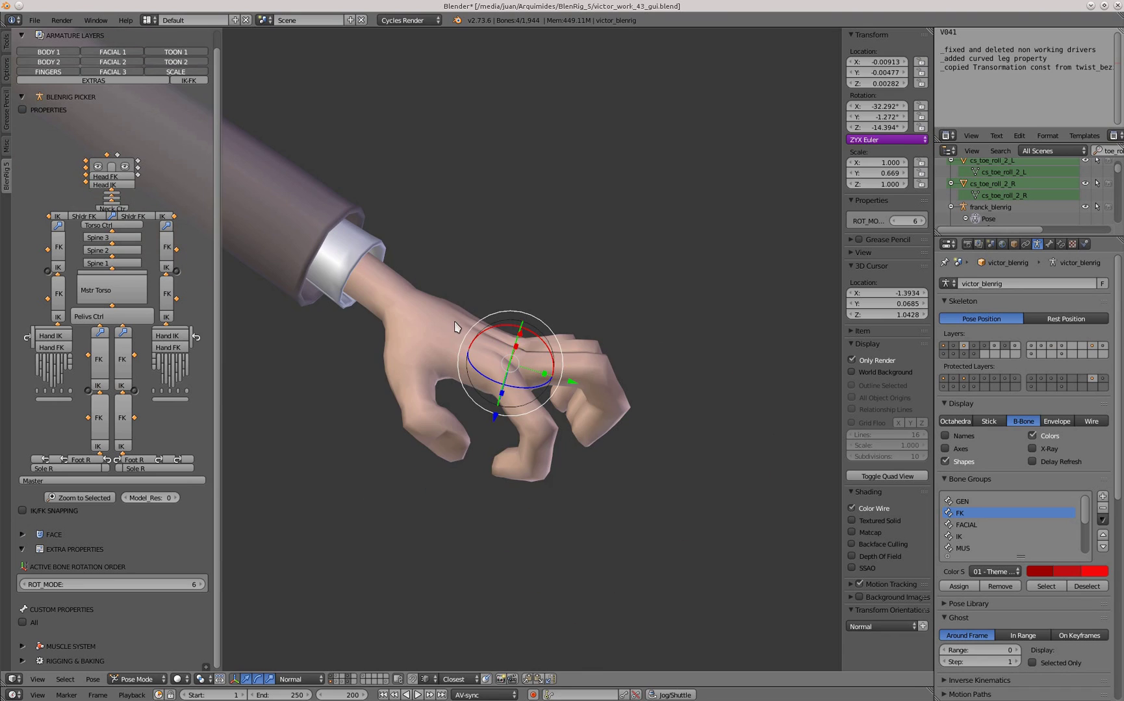
{"action": "left_click", "coordinate": [80, 498]}
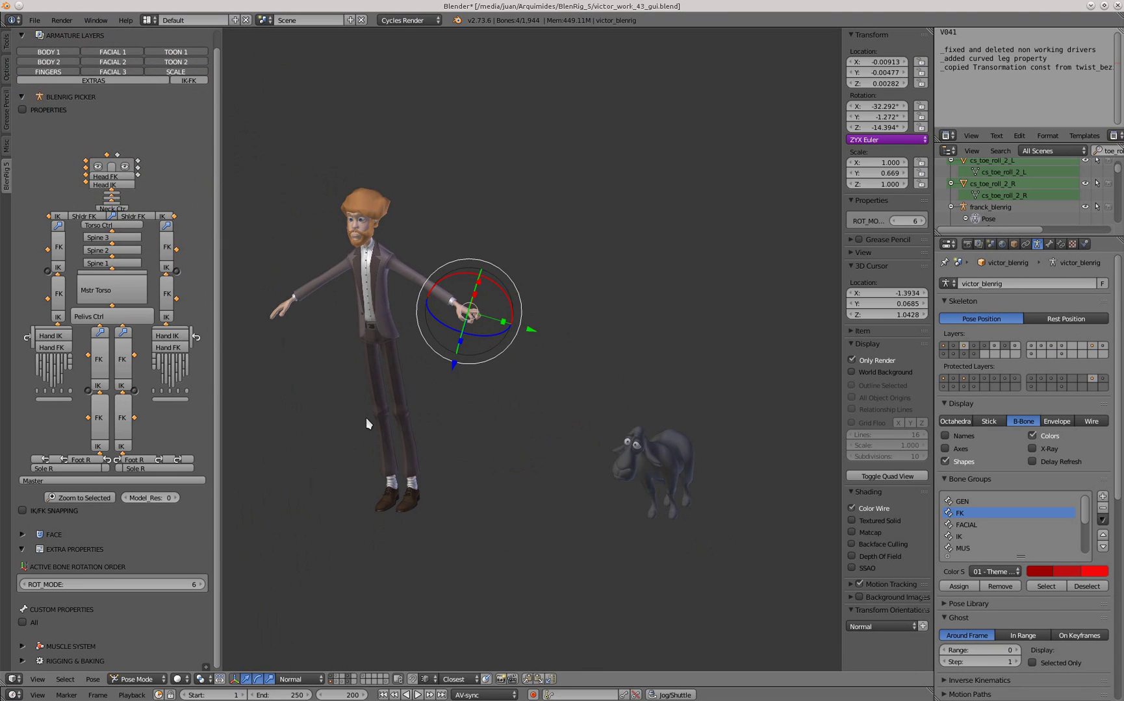